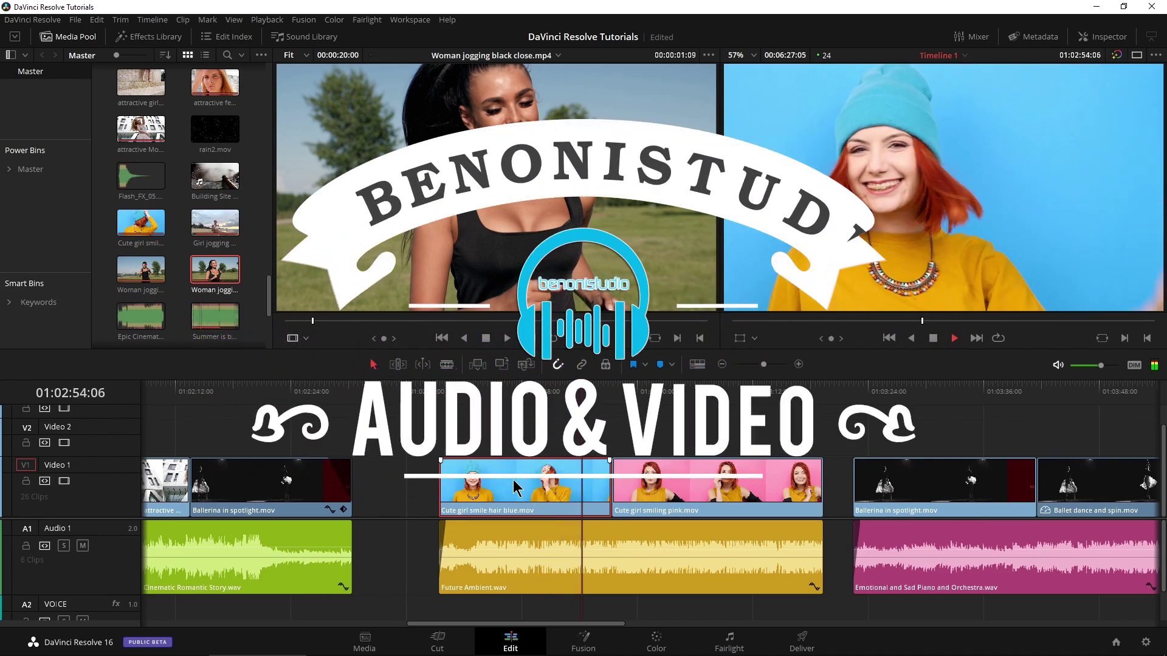
# Stop playback and put the playhead on the blue clip
pyautogui.press('space')
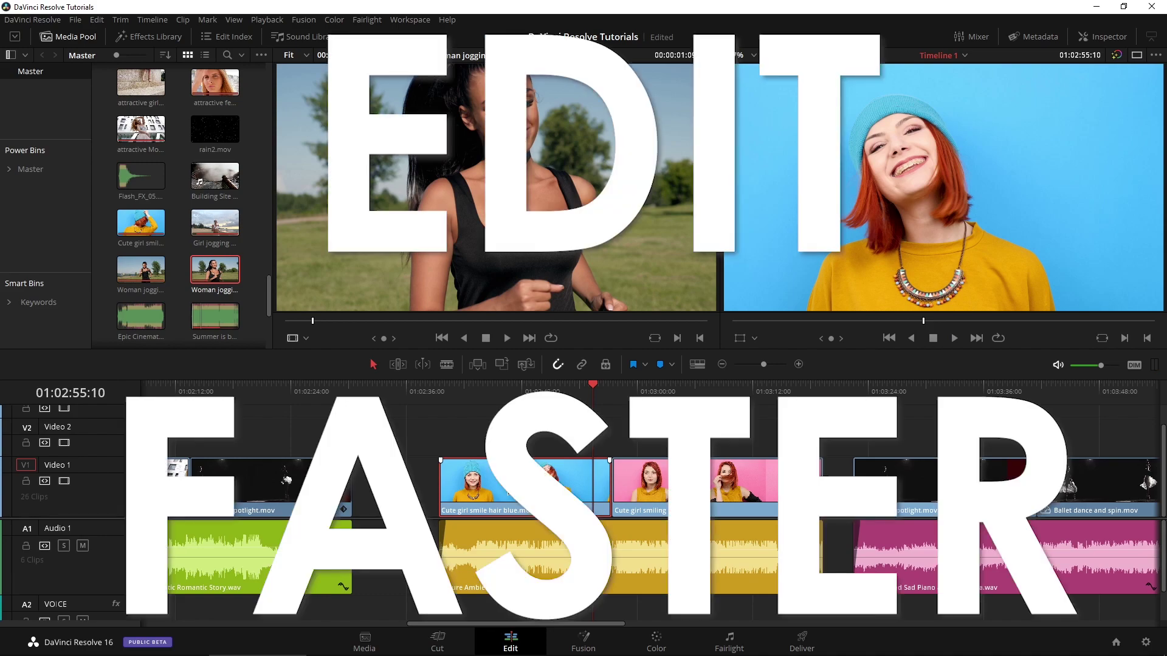
pyautogui.hscroll(3, 499, 490)
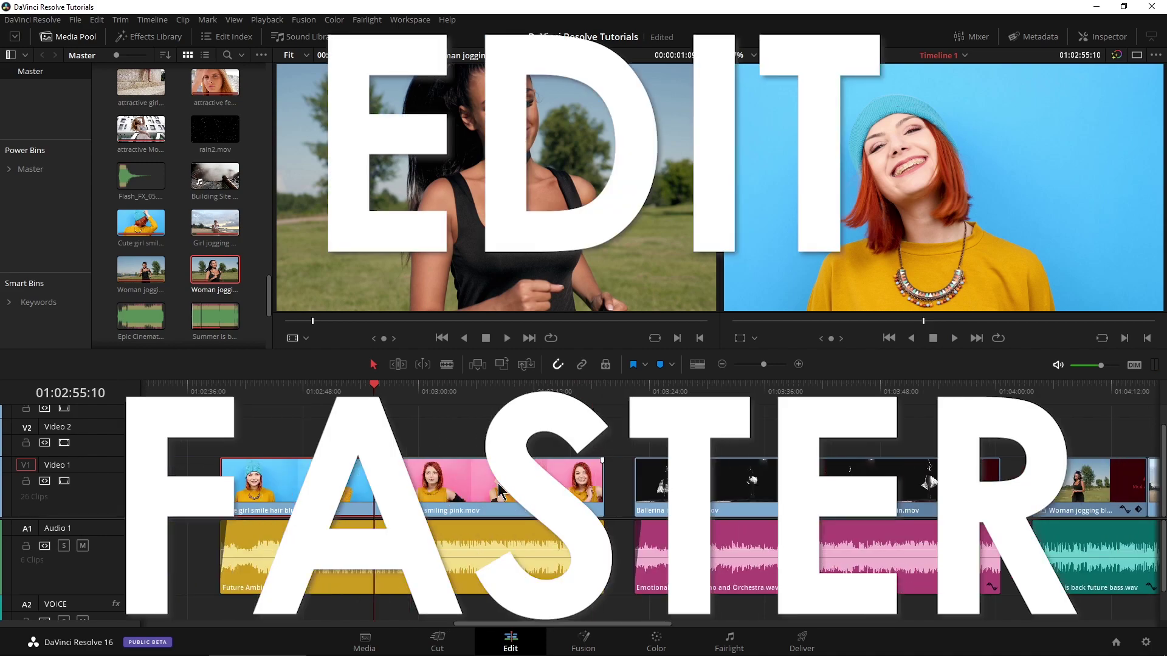
pyautogui.hscroll(-2, 499, 489)
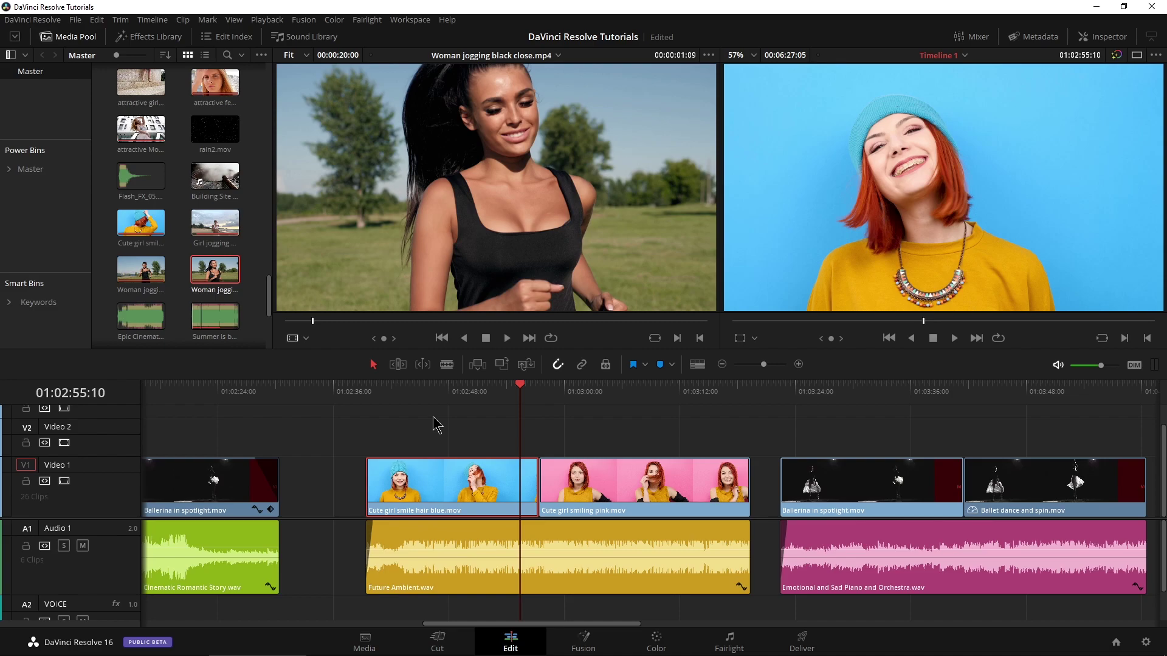
pyautogui.click(425, 389)
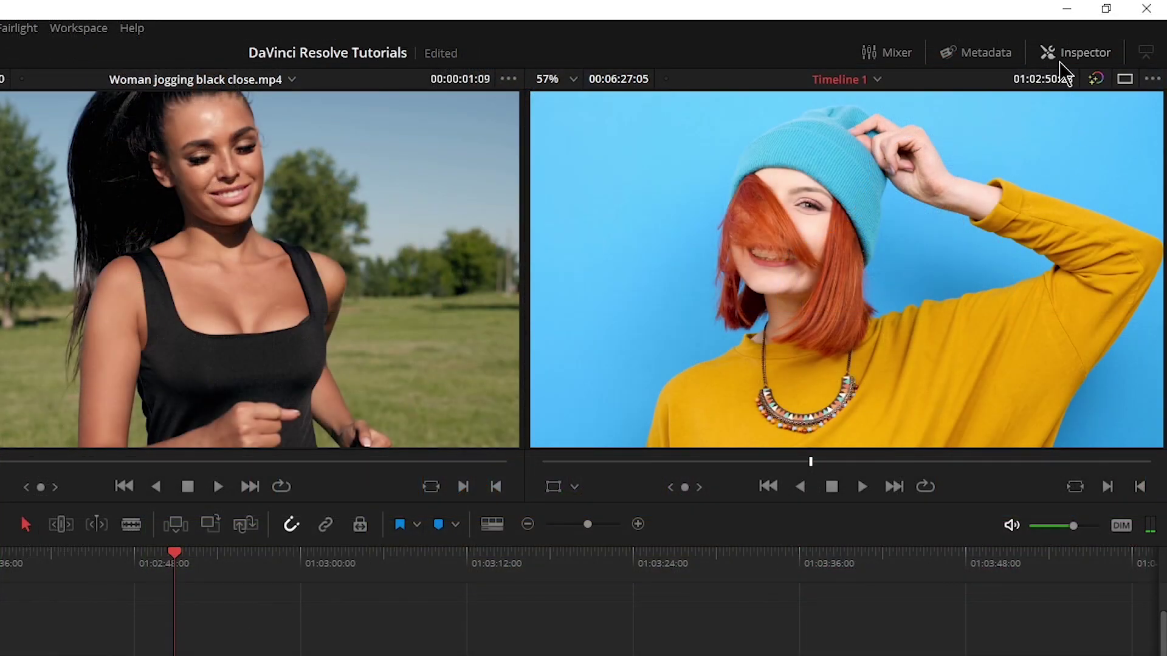
# Try enlarging the blue clip's zoom to about 1.33, then reset it to 1.000
pyautogui.click(1059, 62)
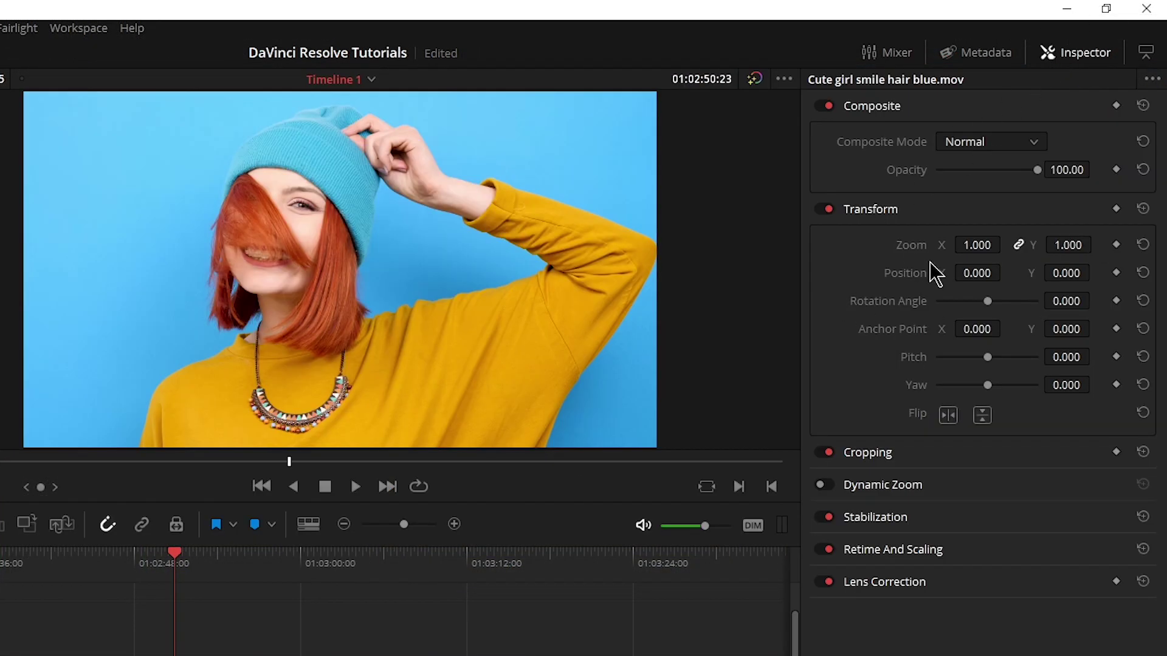
pyautogui.moveTo(966, 245); pyautogui.dragTo(1006, 243)
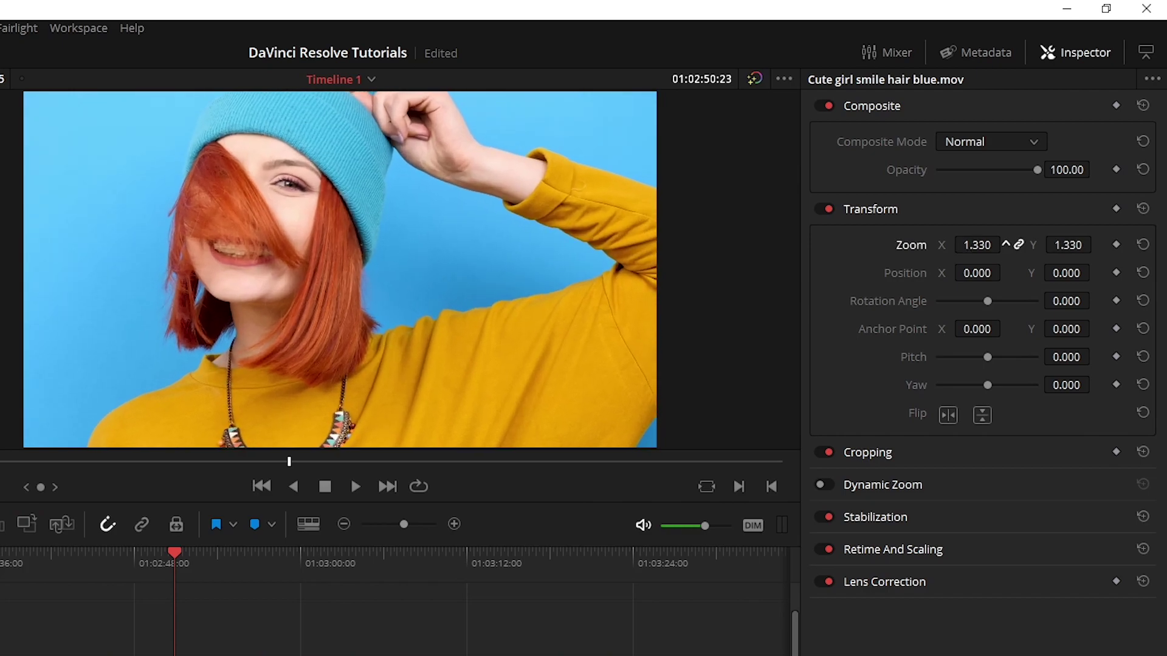
pyautogui.doubleClick(968, 250)
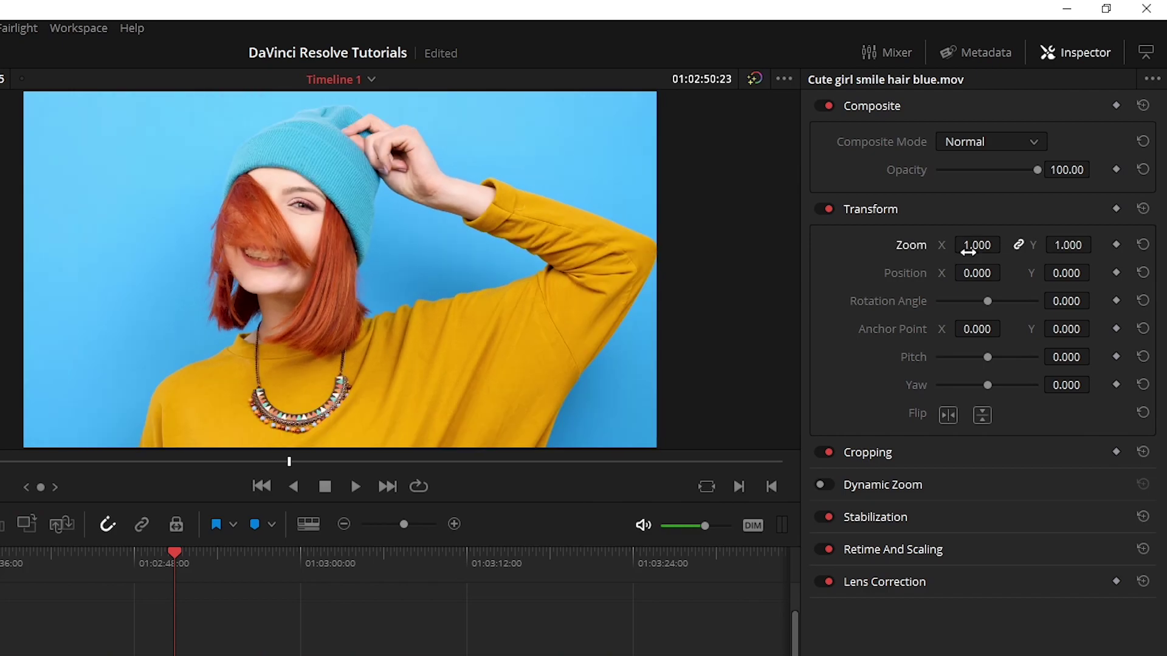
pyautogui.click(1056, 52)
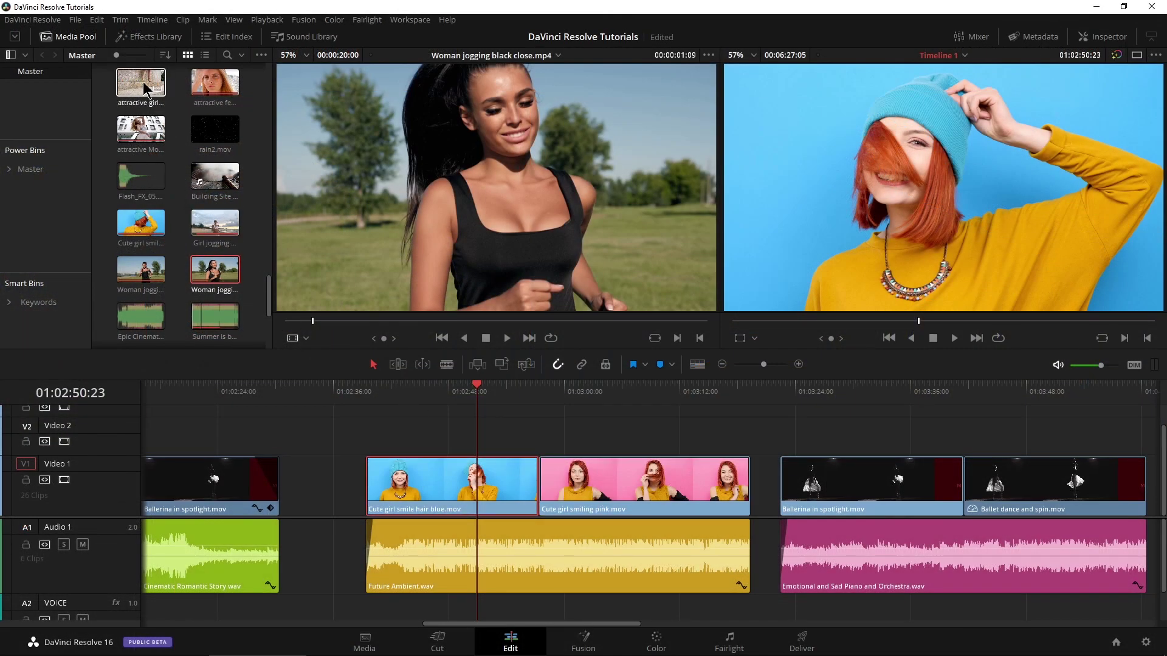
# Drag an Adjustment Clip from Toolbox > Effects onto Video 2 above the blue clip
pyautogui.click(127, 44)
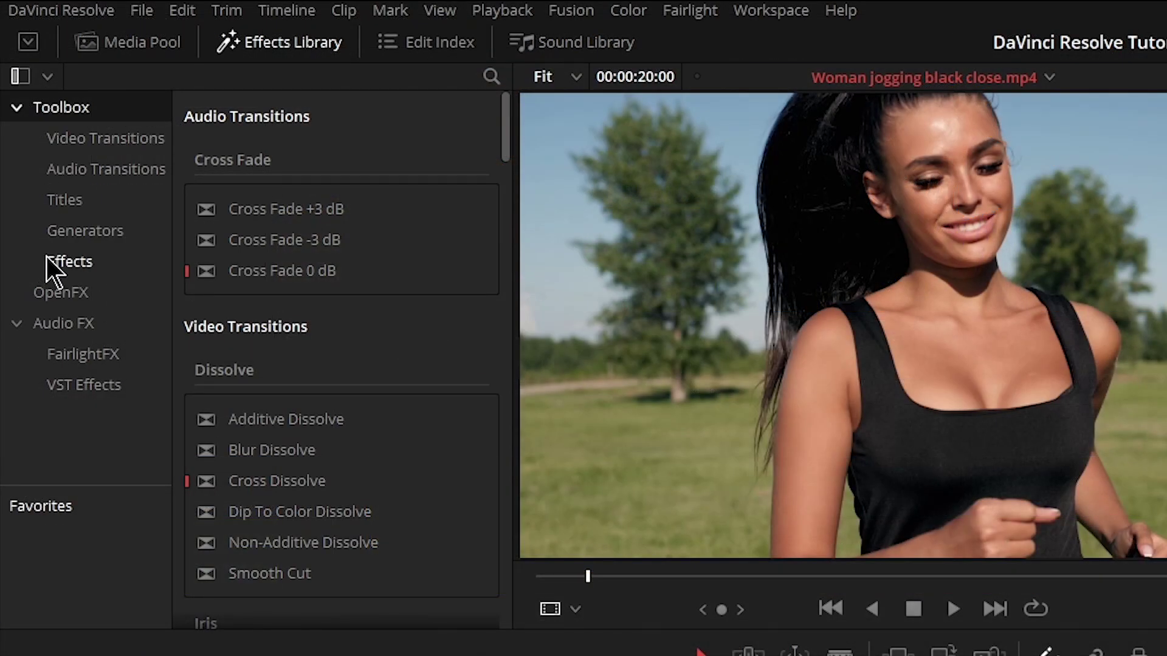
pyautogui.click(64, 259)
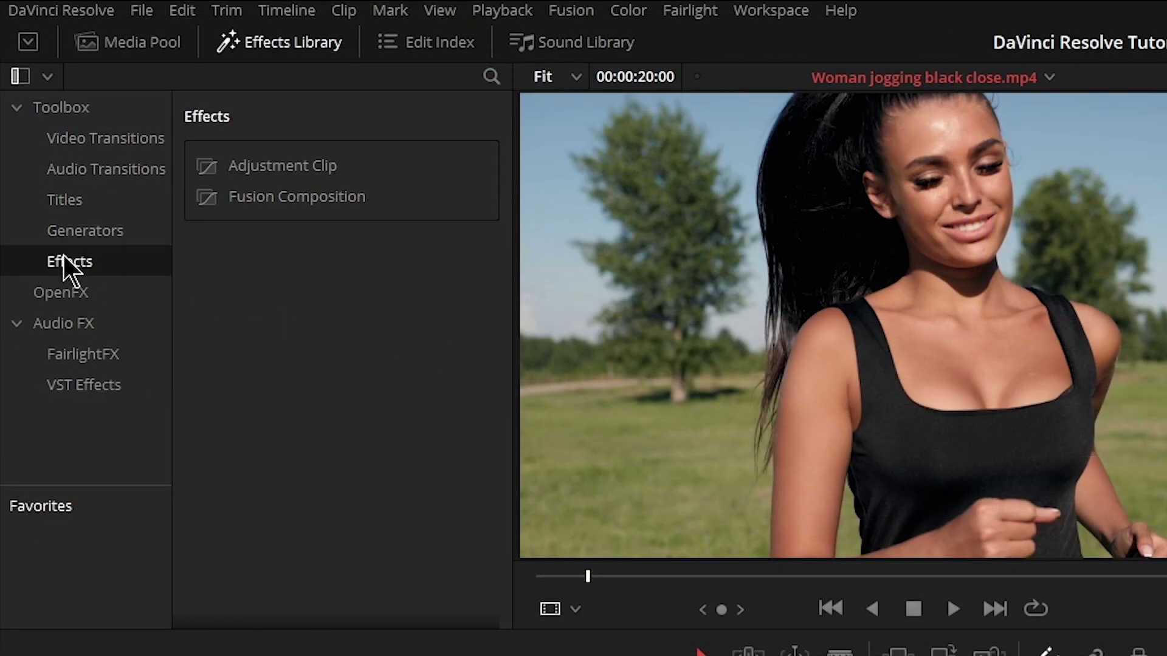
pyautogui.click(214, 170)
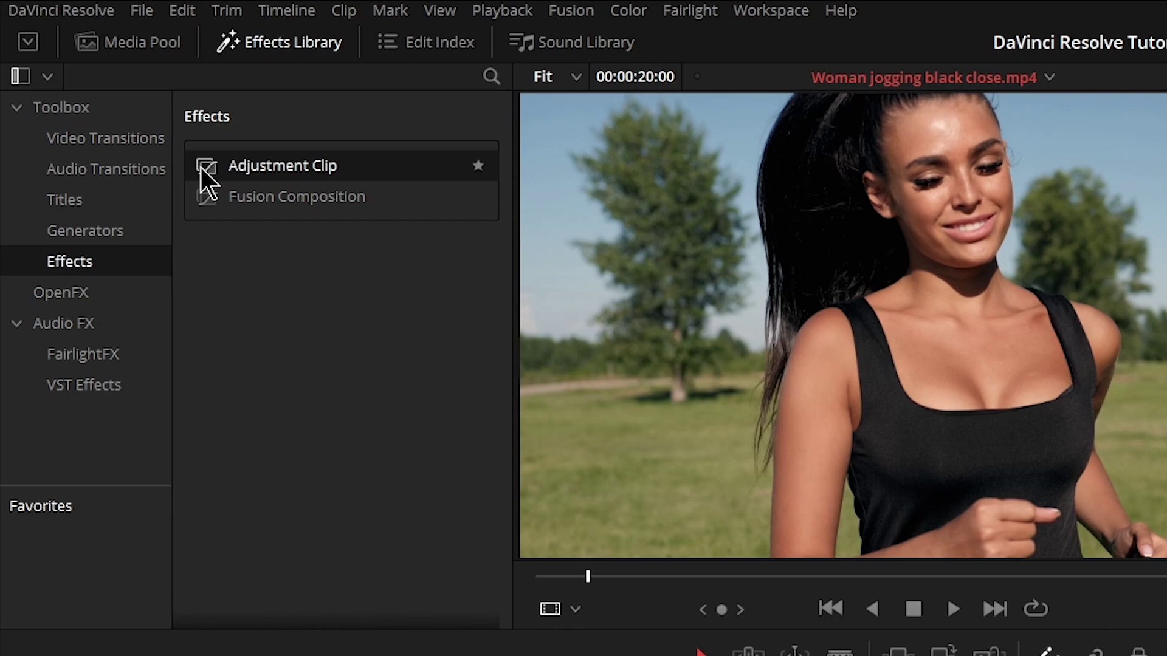
pyautogui.moveTo(201, 170); pyautogui.dragTo(534, 357)
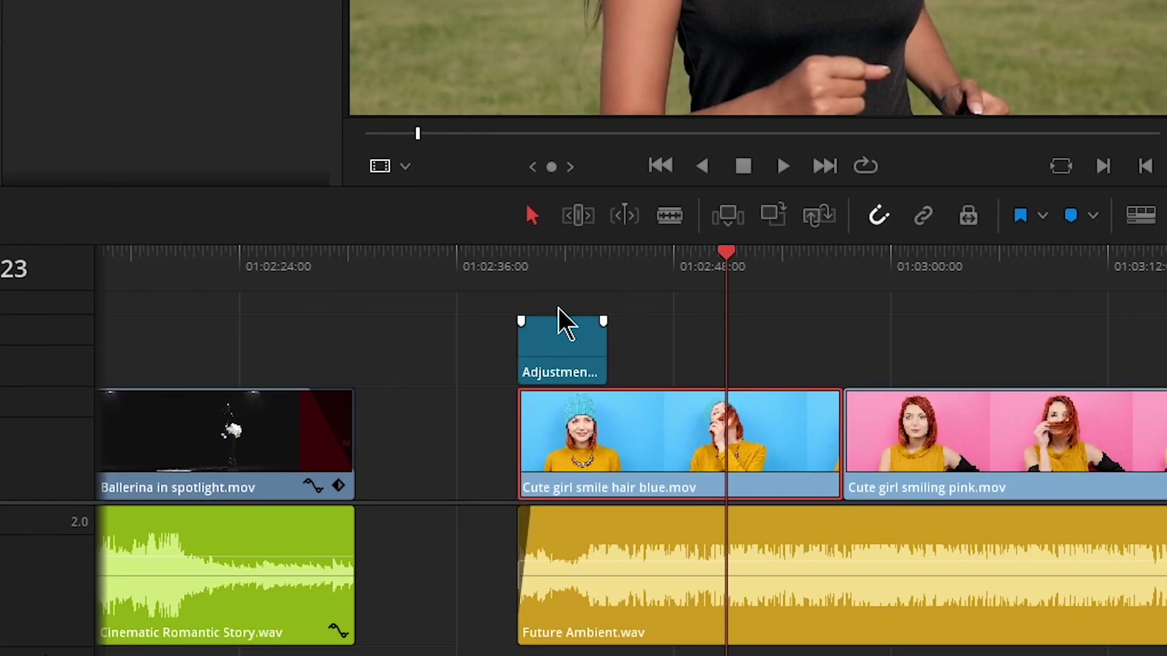
pyautogui.click(565, 269)
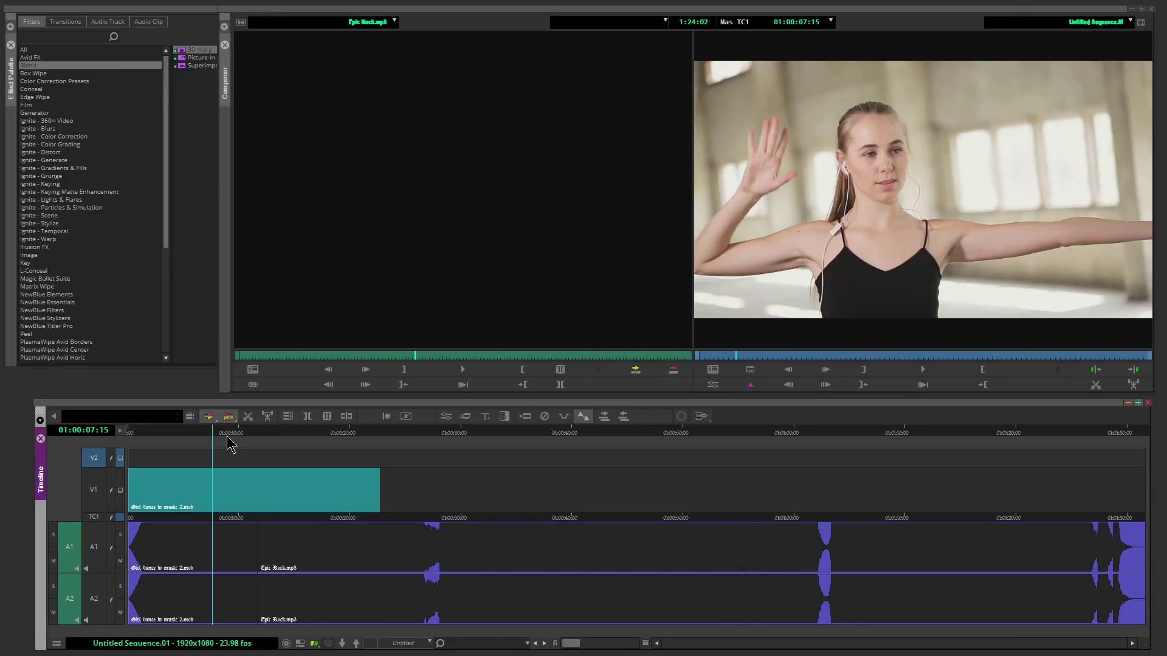
# Apply 3D Warp to the Video 2 clip and scale it from 100 to 143
pyautogui.moveTo(229, 443); pyautogui.dragTo(254, 455)
pyautogui.moveTo(184, 56); pyautogui.dragTo(243, 457)
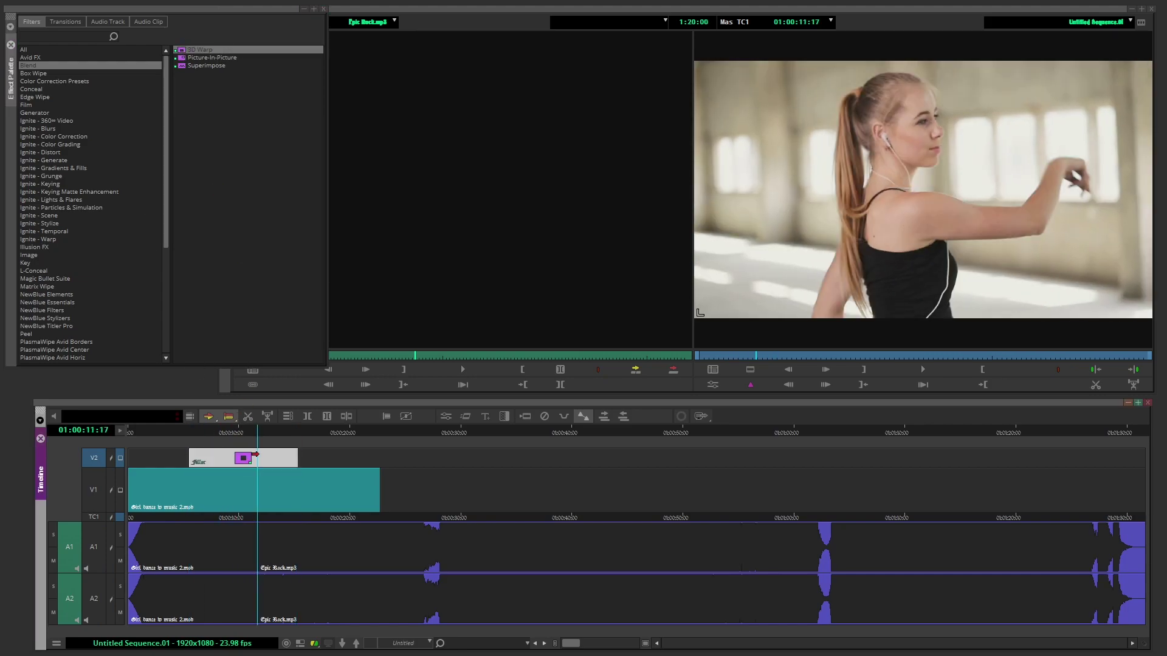
pyautogui.click(446, 416)
pyautogui.moveTo(443, 164); pyautogui.dragTo(457, 208)
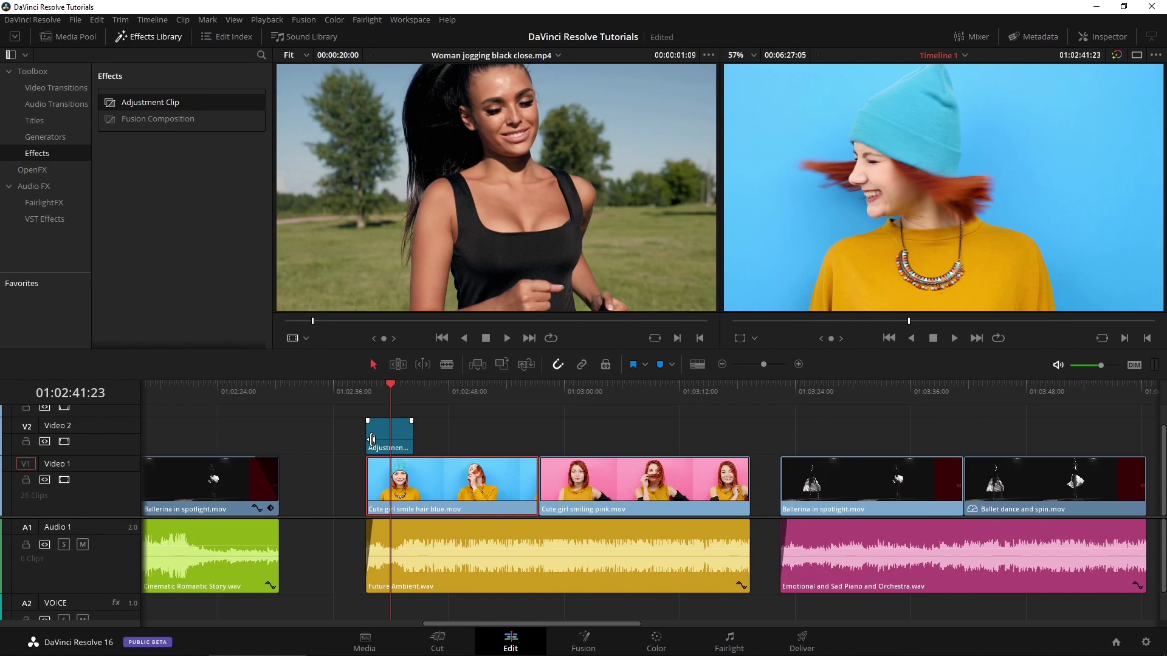
# Set the Adjustment Clip's Transform Zoom to 1.320 and play the timeline to preview it
pyautogui.moveTo(388, 392); pyautogui.dragTo(384, 392)
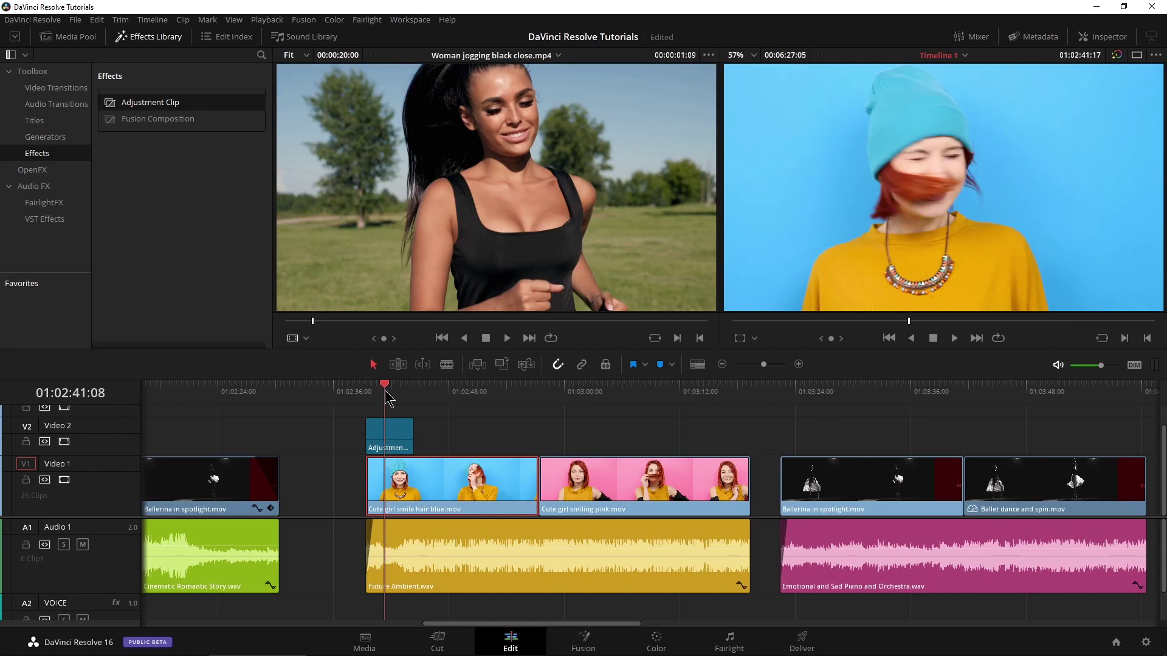
pyautogui.click(390, 431)
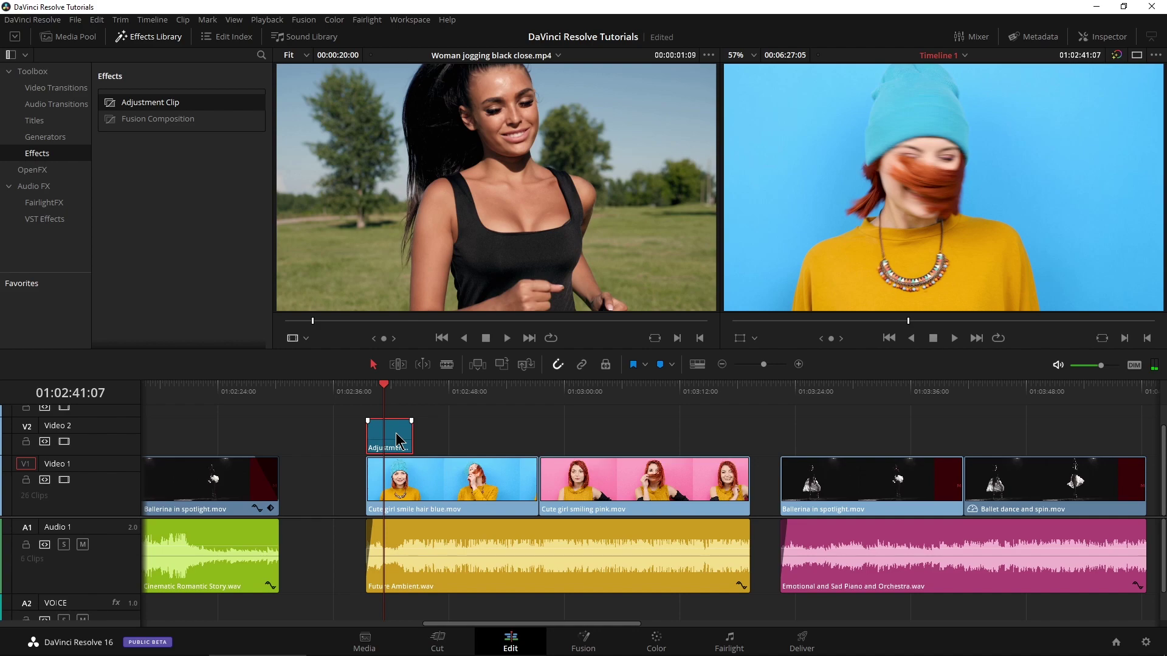
pyautogui.click(1104, 38)
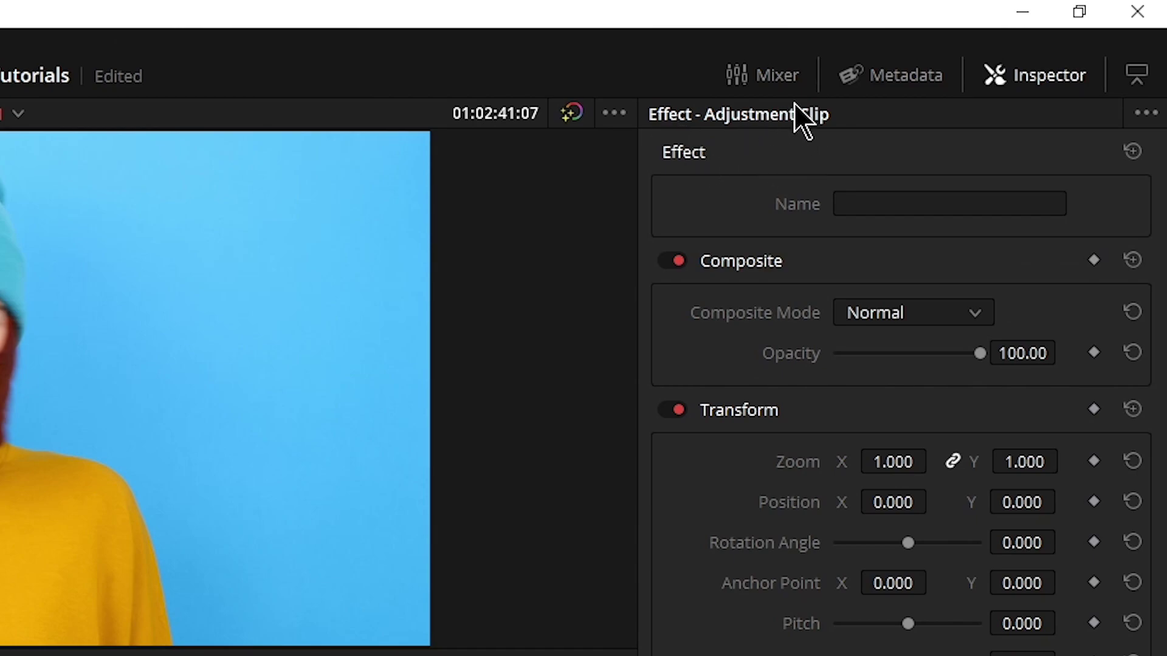
pyautogui.moveTo(893, 463); pyautogui.dragTo(1030, 463)
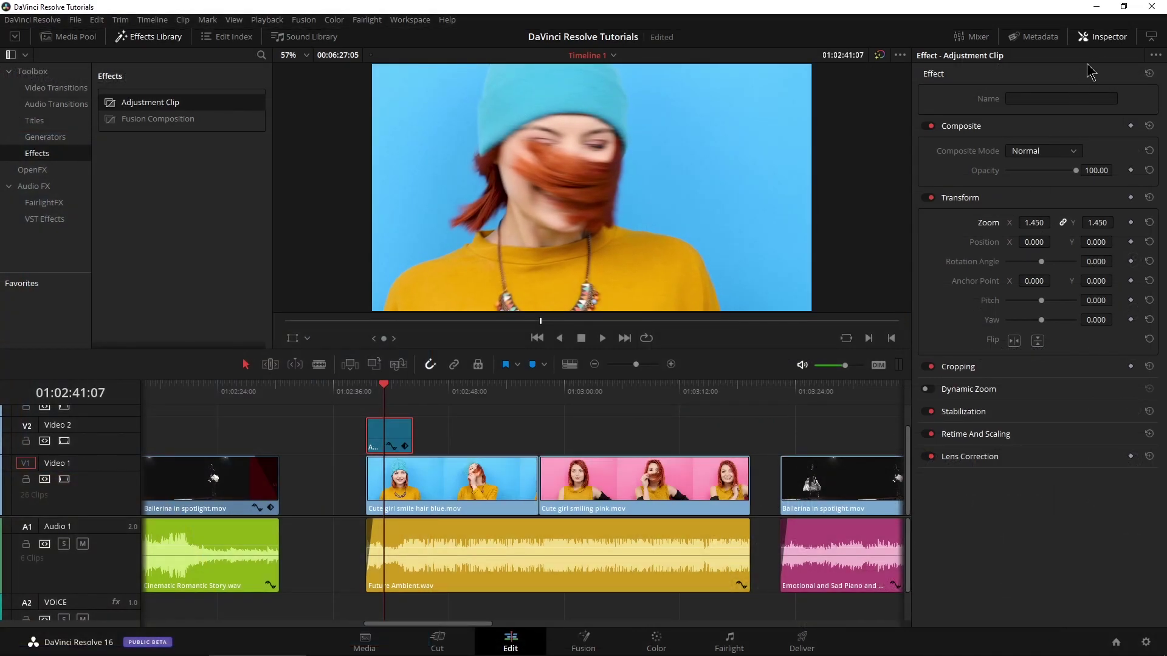
pyautogui.click(1104, 37)
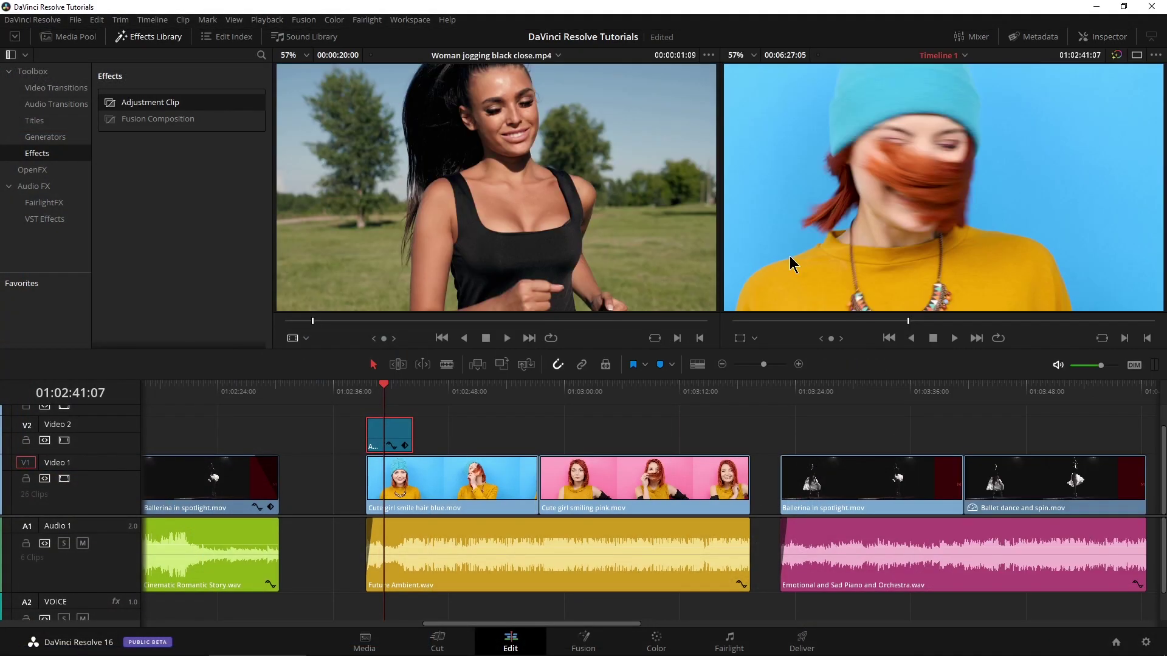
pyautogui.press('space')
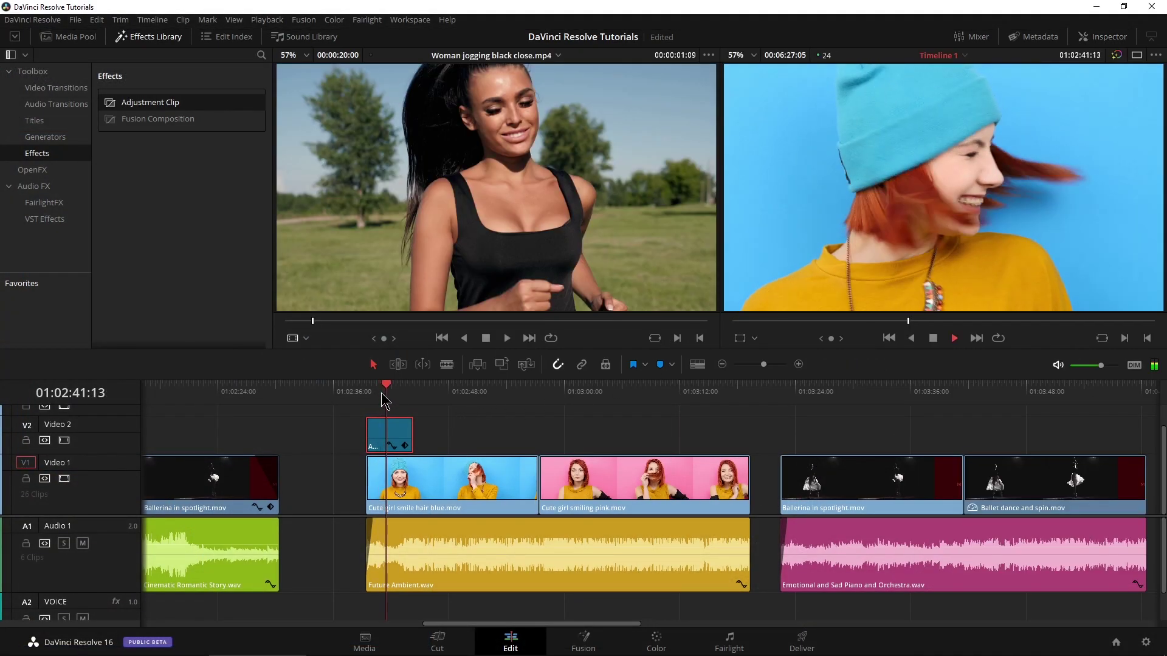
# Extend the Adjustment Clip across the whole blue clip and preview the zoom
pyautogui.click(408, 388)
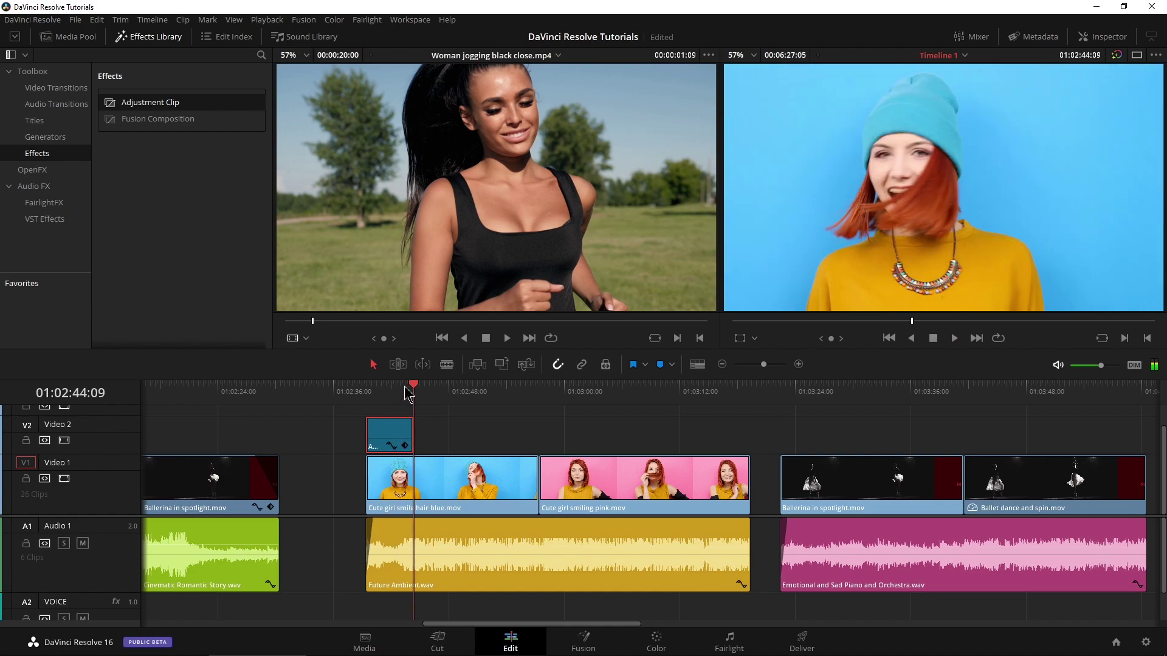
pyautogui.press('Left')
pyautogui.press('Left')
pyautogui.press('Left')
pyautogui.press('Left')
pyautogui.press('space')
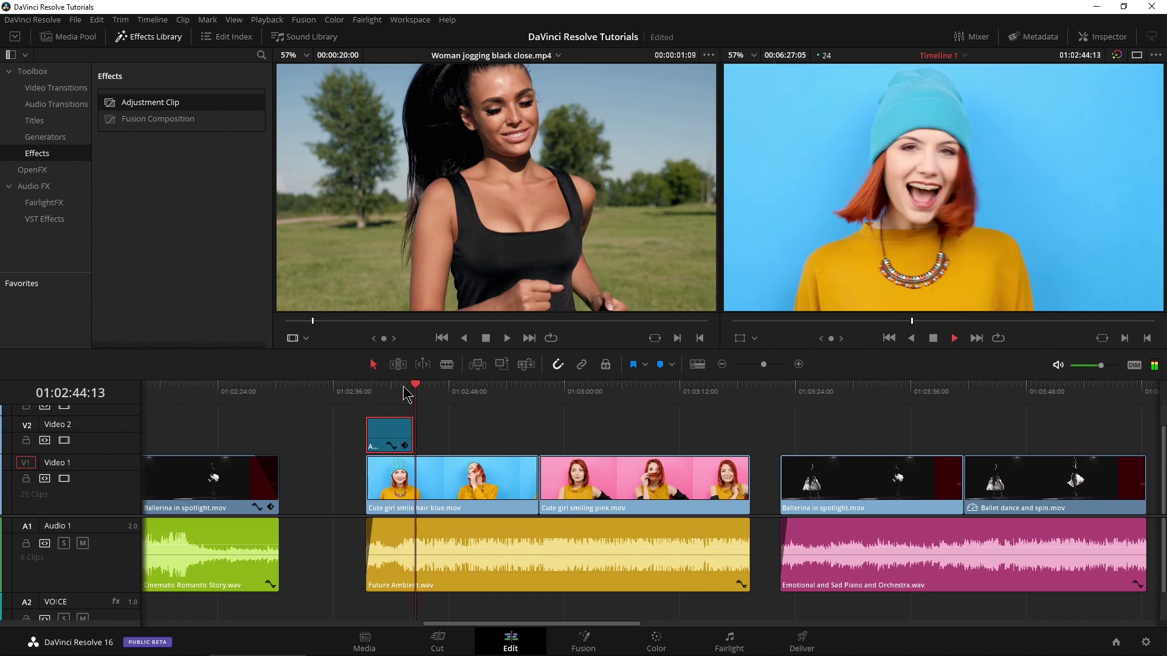
pyautogui.moveTo(417, 425); pyautogui.dragTo(539, 425)
pyautogui.click(446, 389)
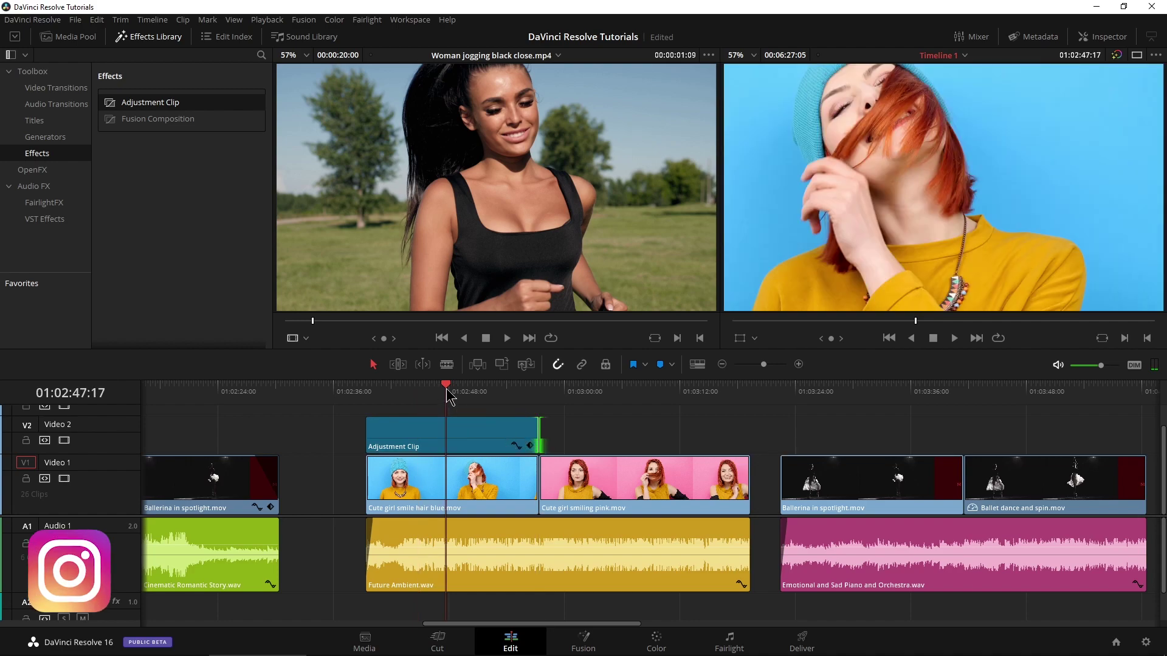
pyautogui.press('space')
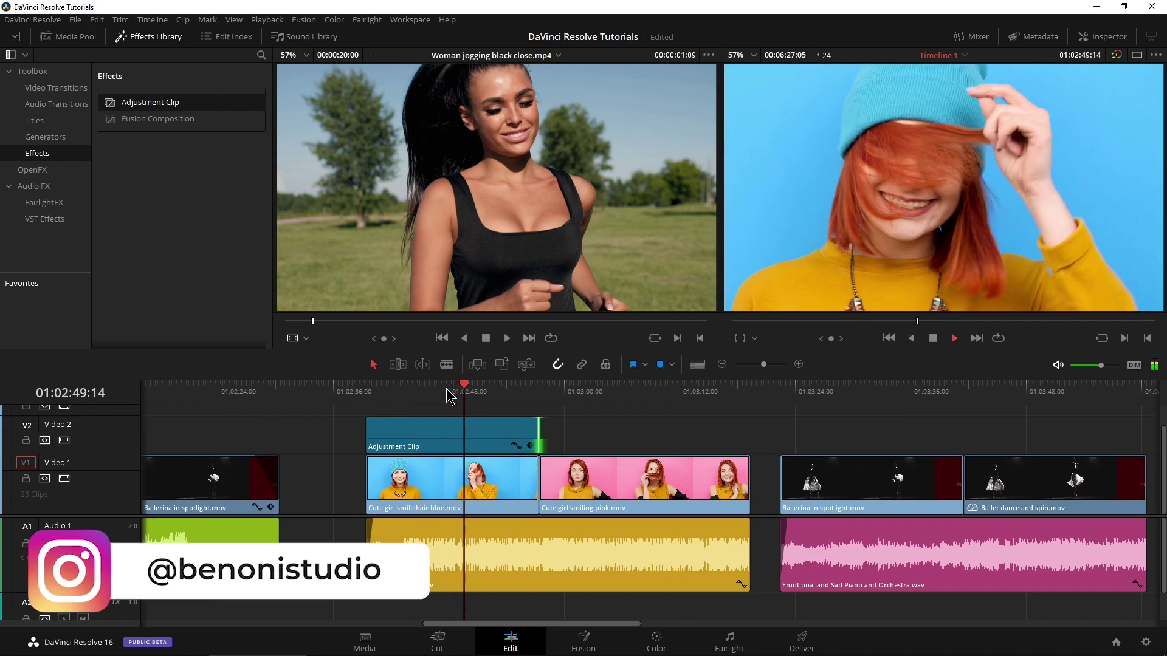
pyautogui.press('space')
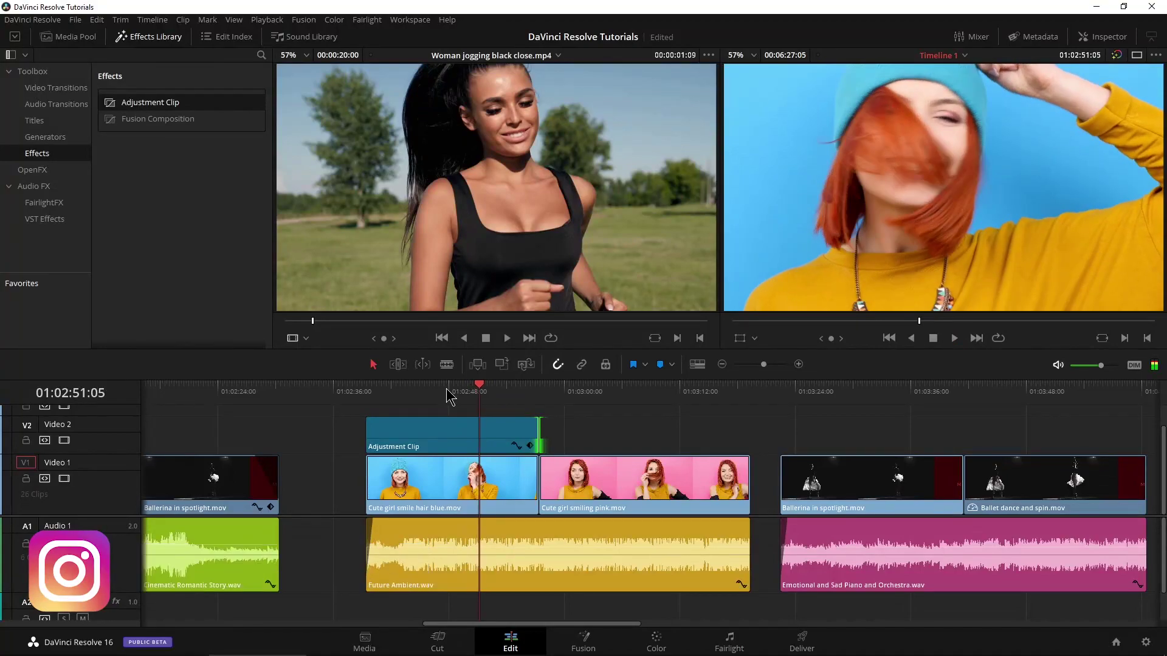
# Stretch the Adjustment Clip over the pink clip, preview, then trim it back to the blue clip
pyautogui.click(524, 387)
pyautogui.click(595, 387)
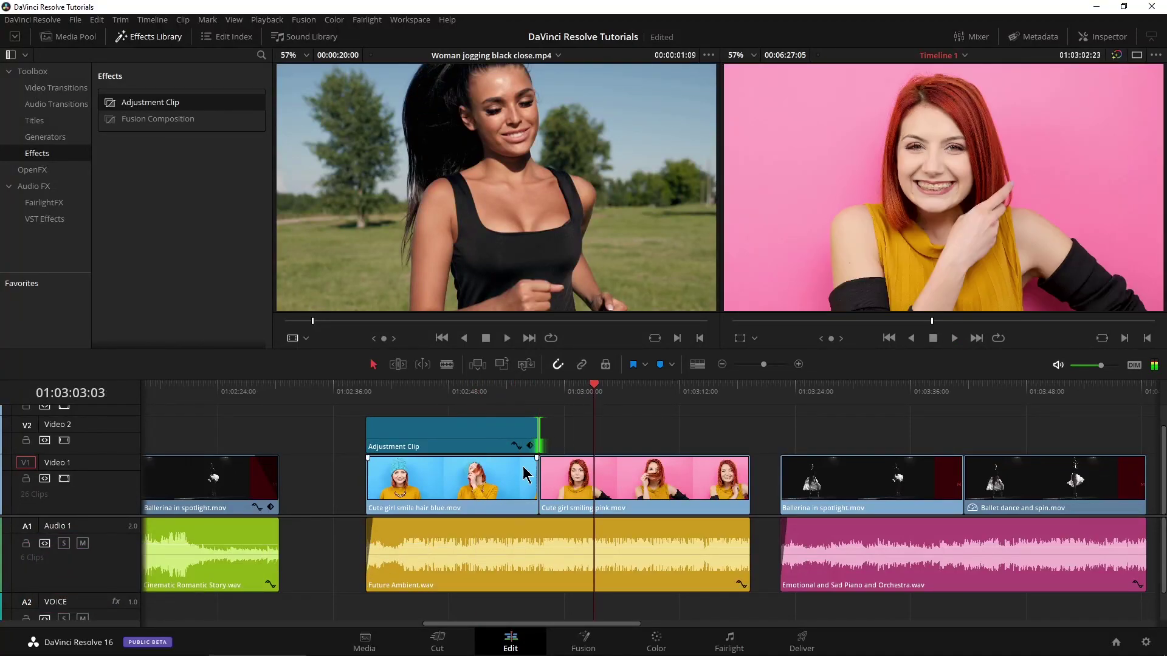
pyautogui.hscroll(3, 517, 480)
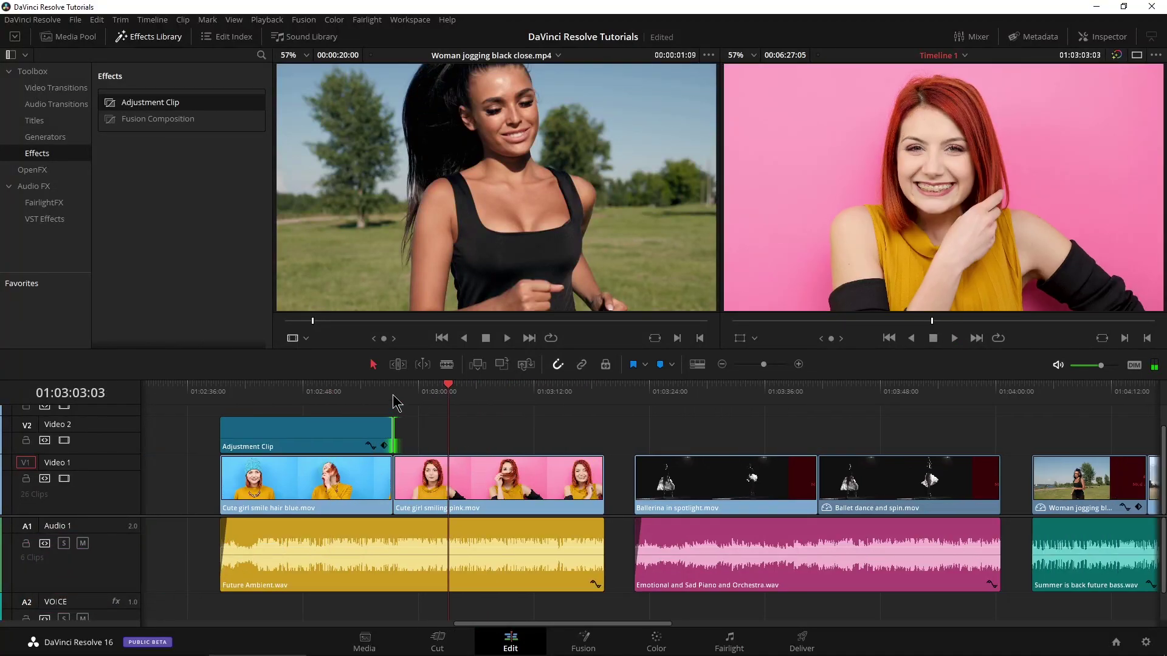
pyautogui.click(337, 450)
pyautogui.click(361, 388)
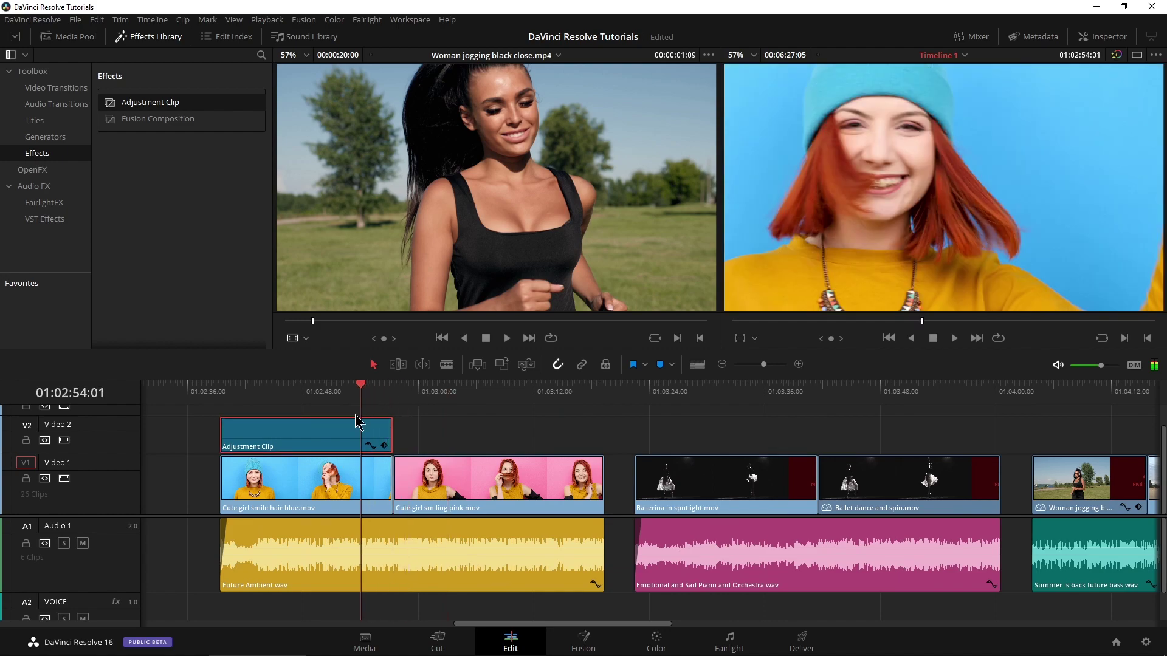
pyautogui.moveTo(391, 433); pyautogui.dragTo(605, 433)
pyautogui.moveTo(375, 399); pyautogui.dragTo(381, 399)
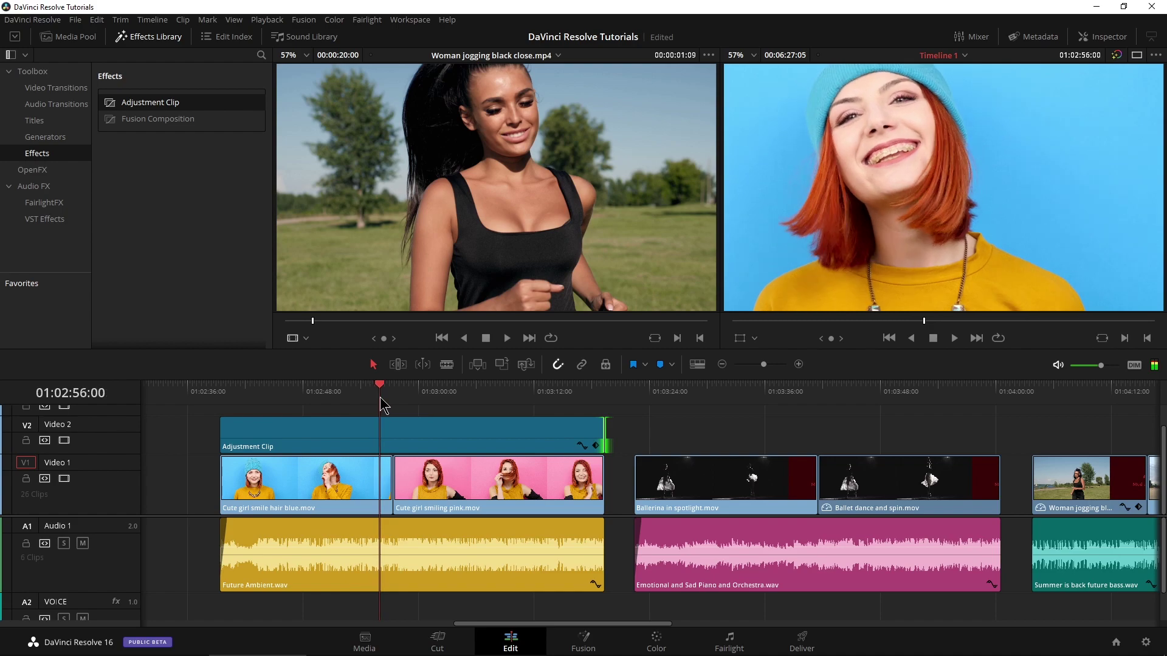
pyautogui.press('space')
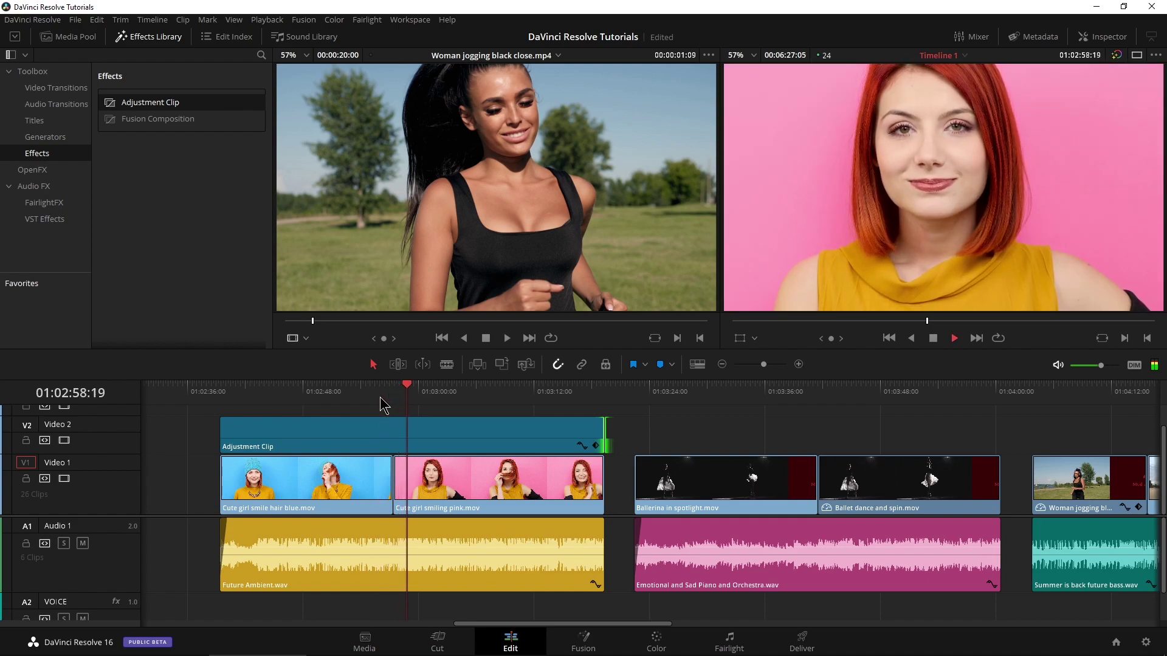
pyautogui.press('space')
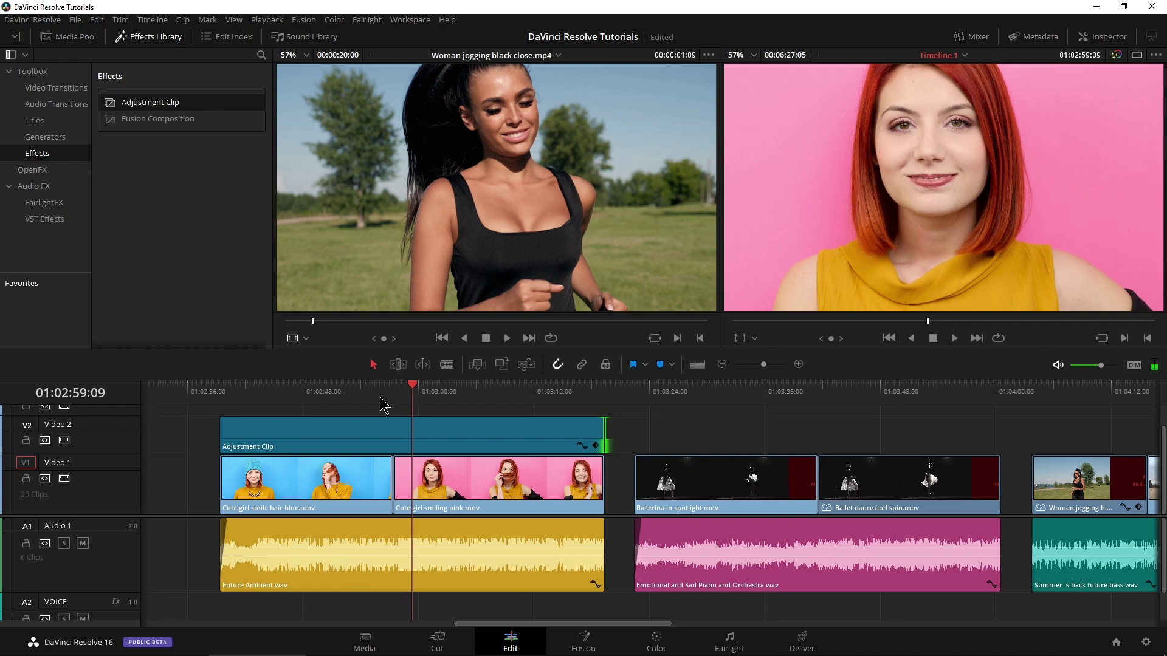
pyautogui.moveTo(604, 433); pyautogui.dragTo(321, 453)
pyautogui.click(321, 449)
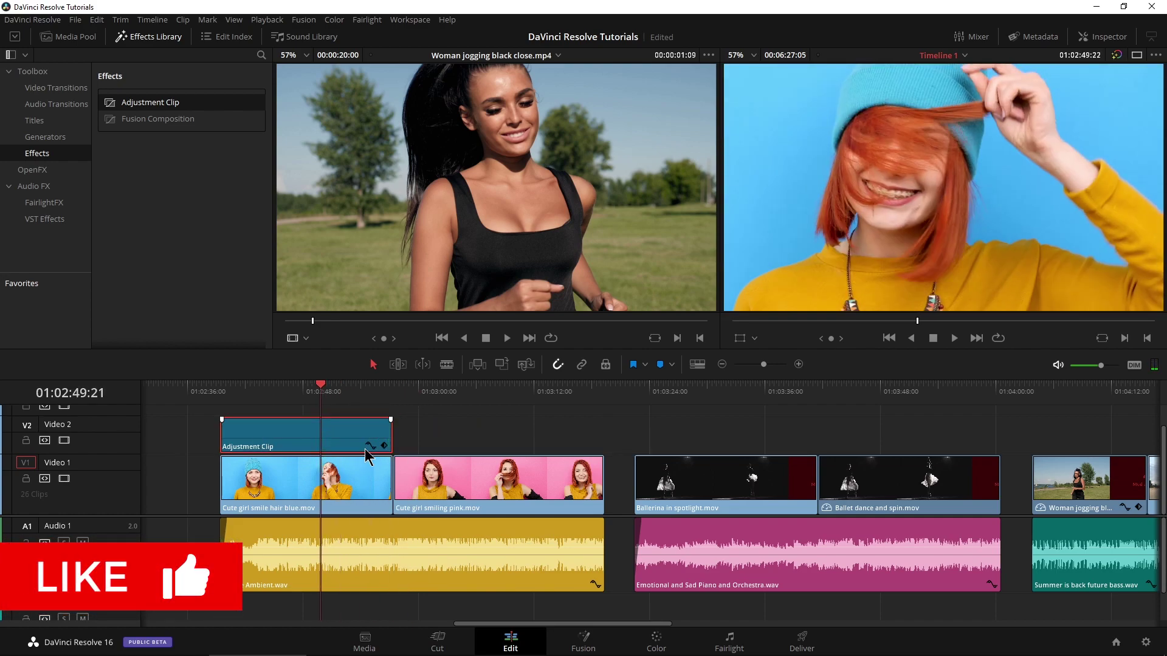
# Copy the zoomed Adjustment Clip from Video 2 into the Media Pool bin
pyautogui.click(68, 36)
pyautogui.scroll(-3, 140, 231)
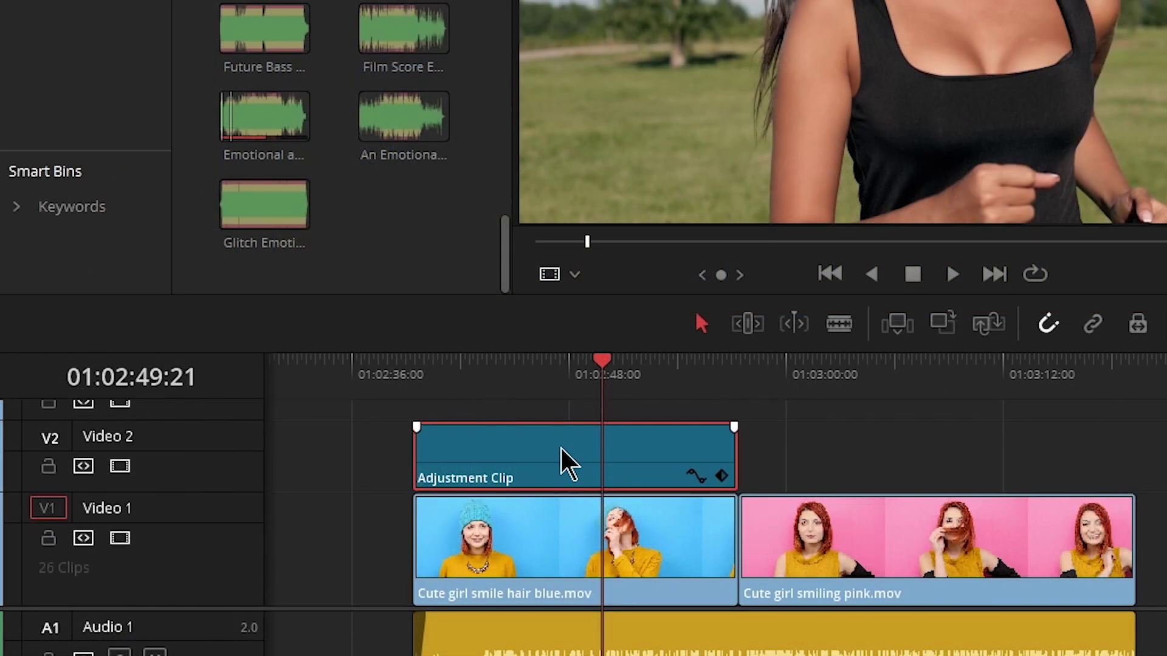
pyautogui.moveTo(560, 448); pyautogui.dragTo(428, 239)
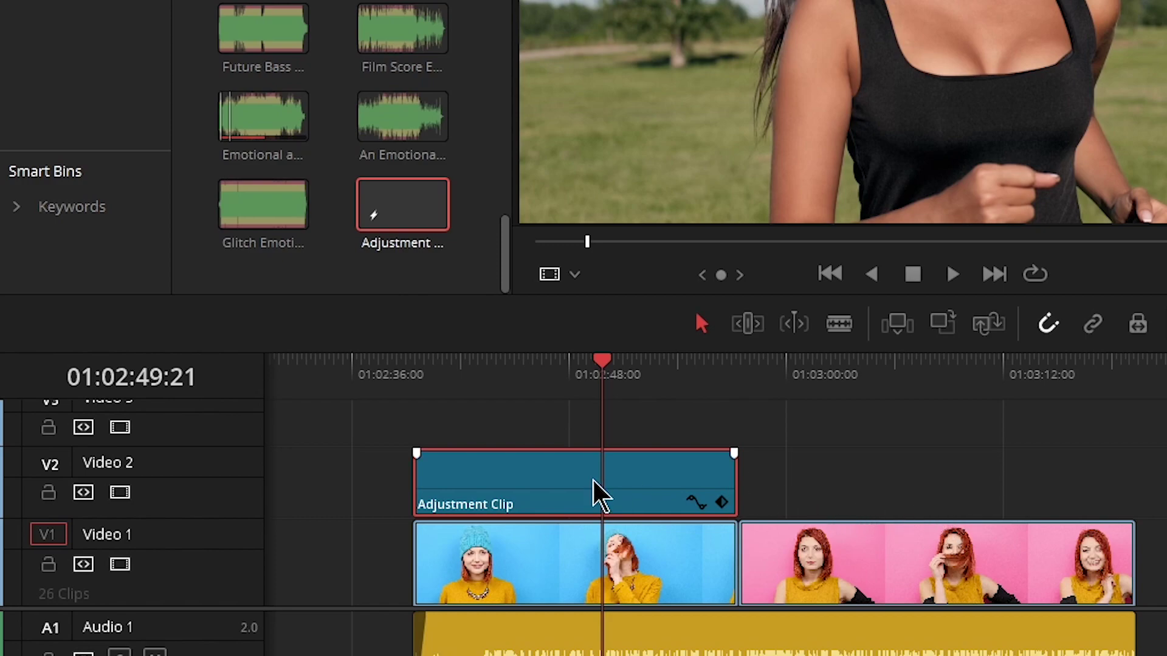
pyautogui.click(610, 381)
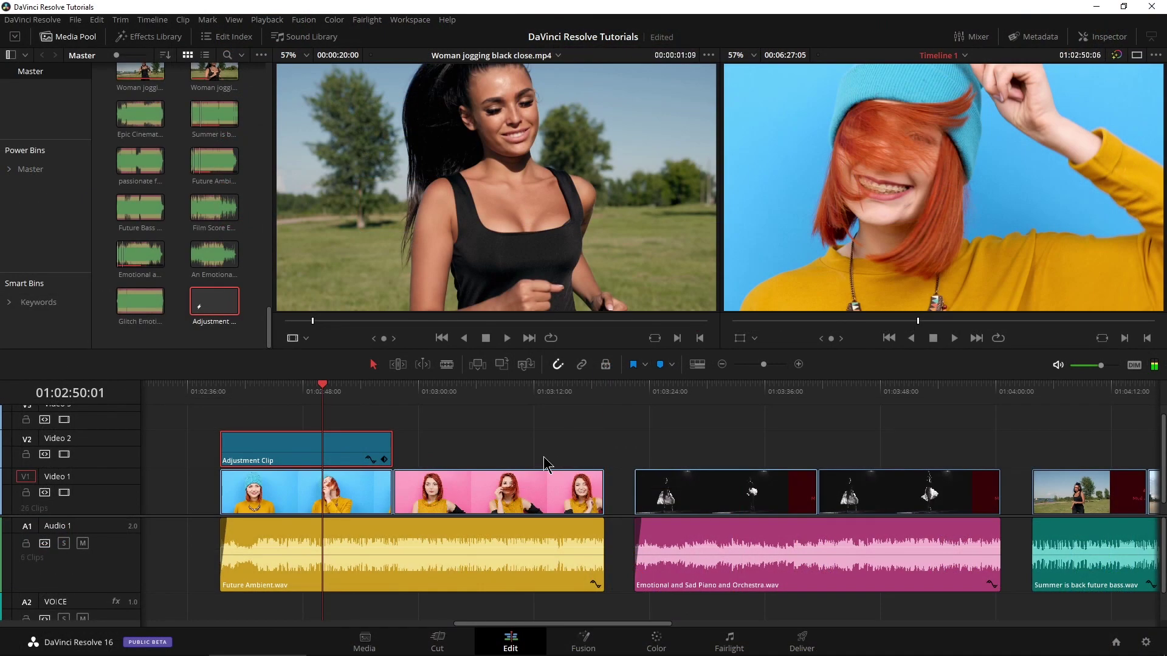
pyautogui.click(693, 392)
# Scrub around the ballerina clip's start and zoom the timeline in on it
pyautogui.moveTo(695, 401)
pyautogui.mouseDown()
pyautogui.moveTo(709, 395)
pyautogui.moveTo(699, 395)
pyautogui.mouseUp()
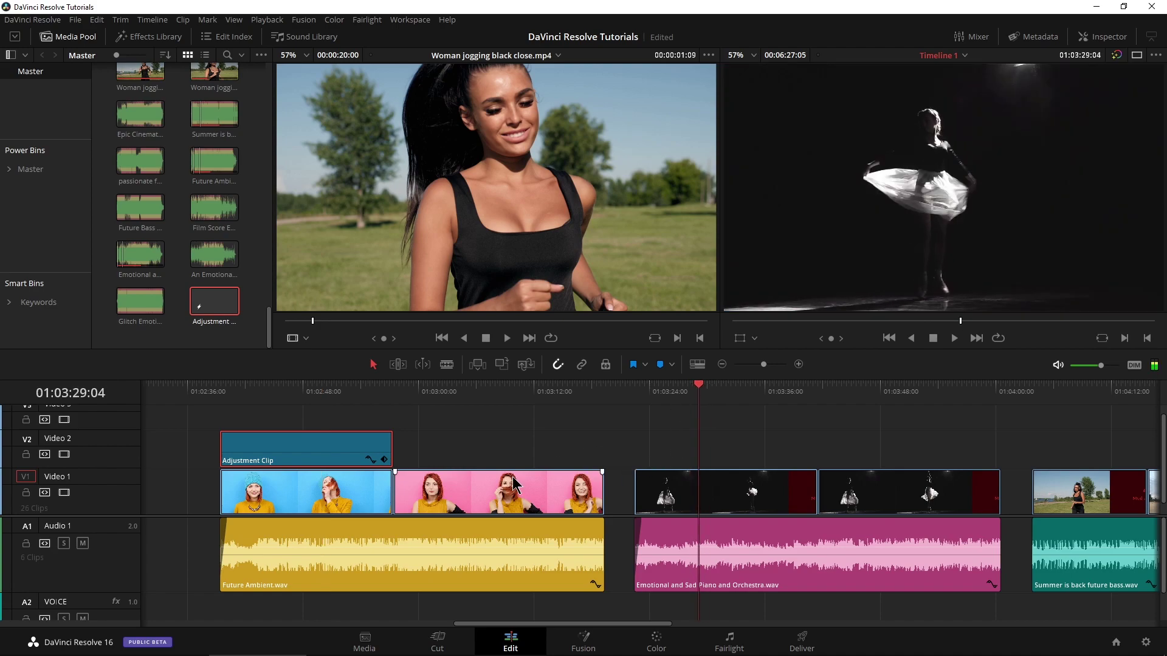
pyautogui.moveTo(215, 310); pyautogui.dragTo(638, 458)
pyautogui.moveTo(688, 396)
pyautogui.mouseDown()
pyautogui.moveTo(672, 395)
pyautogui.moveTo(683, 395)
pyautogui.mouseUp()
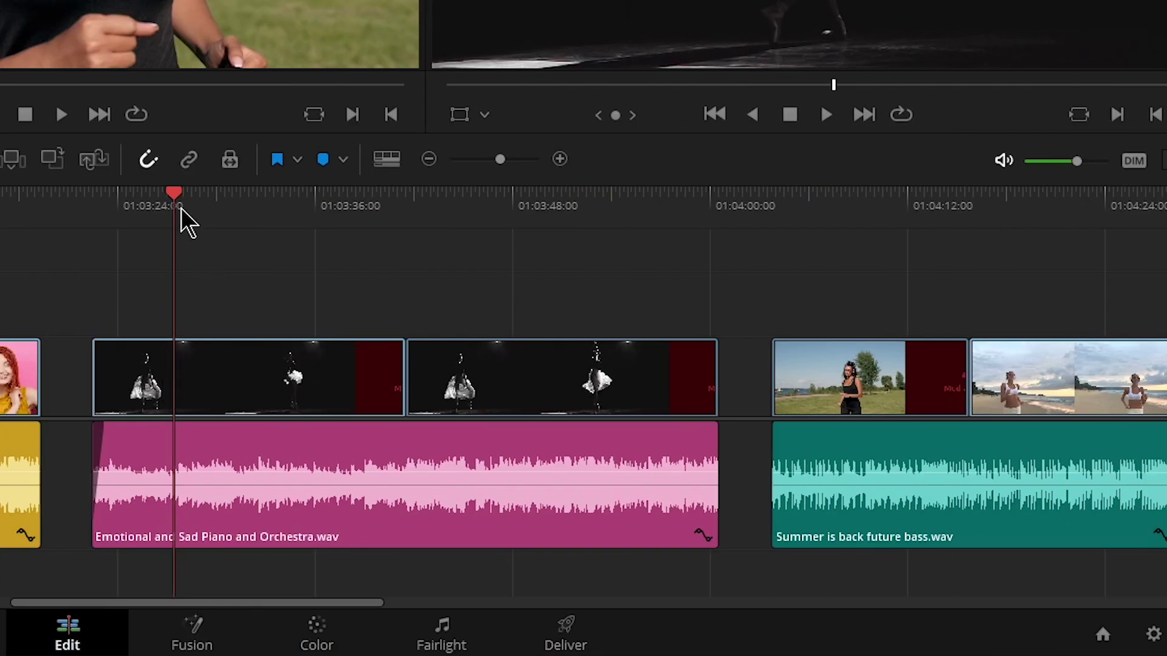
pyautogui.moveTo(501, 159); pyautogui.dragTo(508, 162)
# Play the start of Ballerina in spotlight.mov and check both ballet clips
pyautogui.click(83, 198)
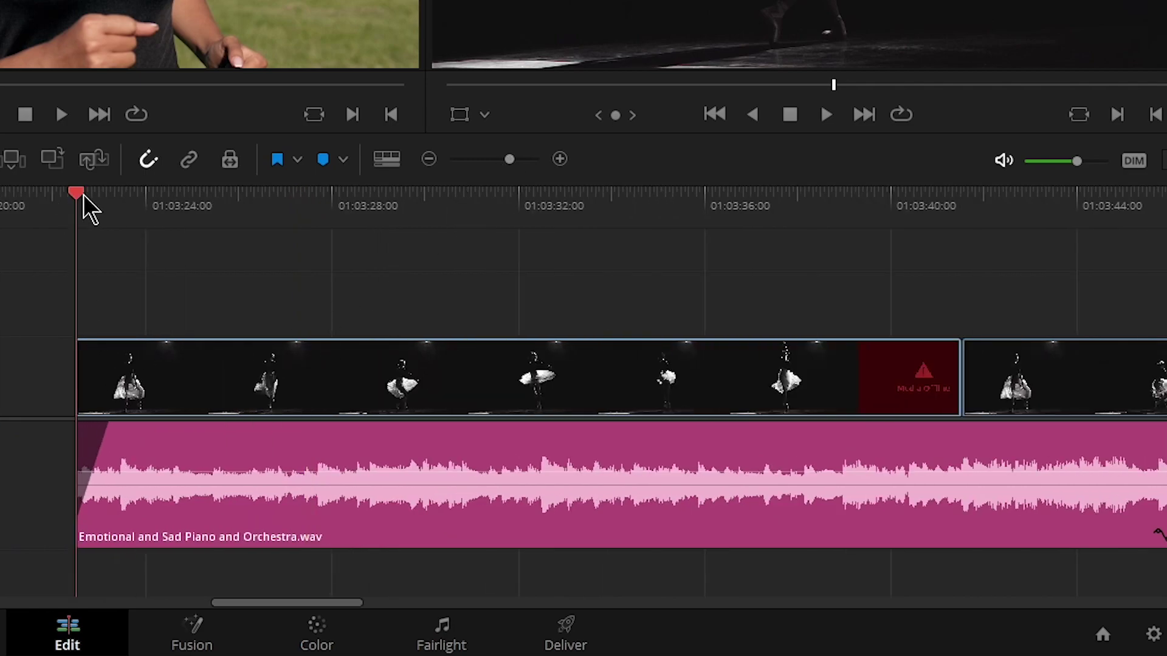
pyautogui.press('space')
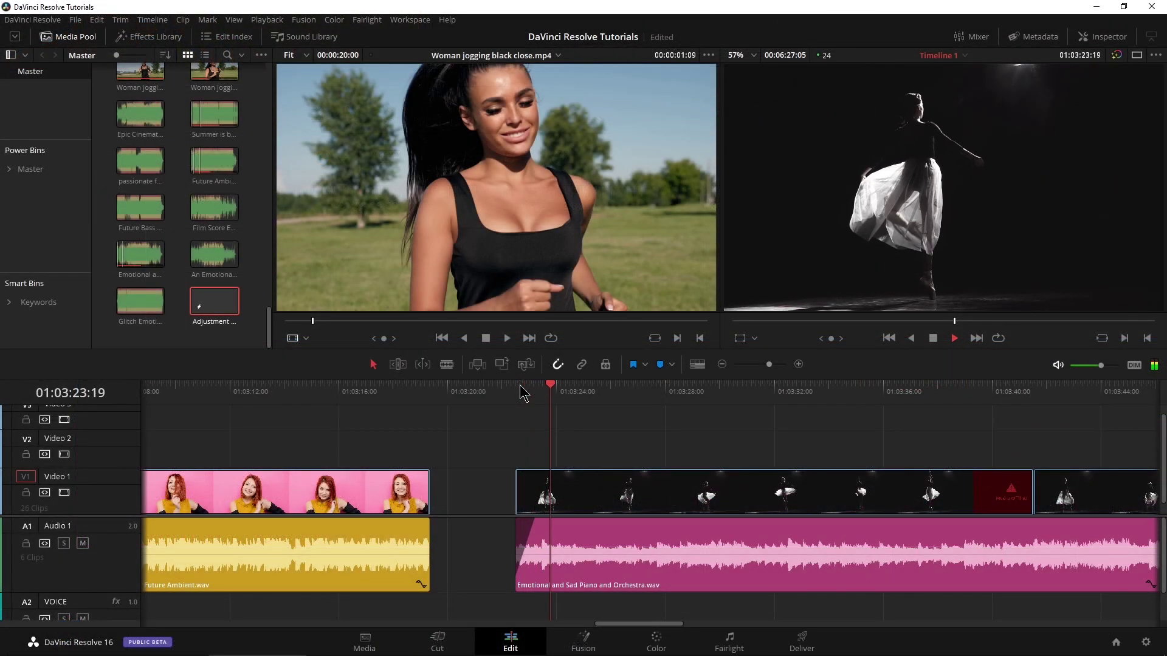
pyautogui.press('space')
pyautogui.hscroll(5, 650, 464)
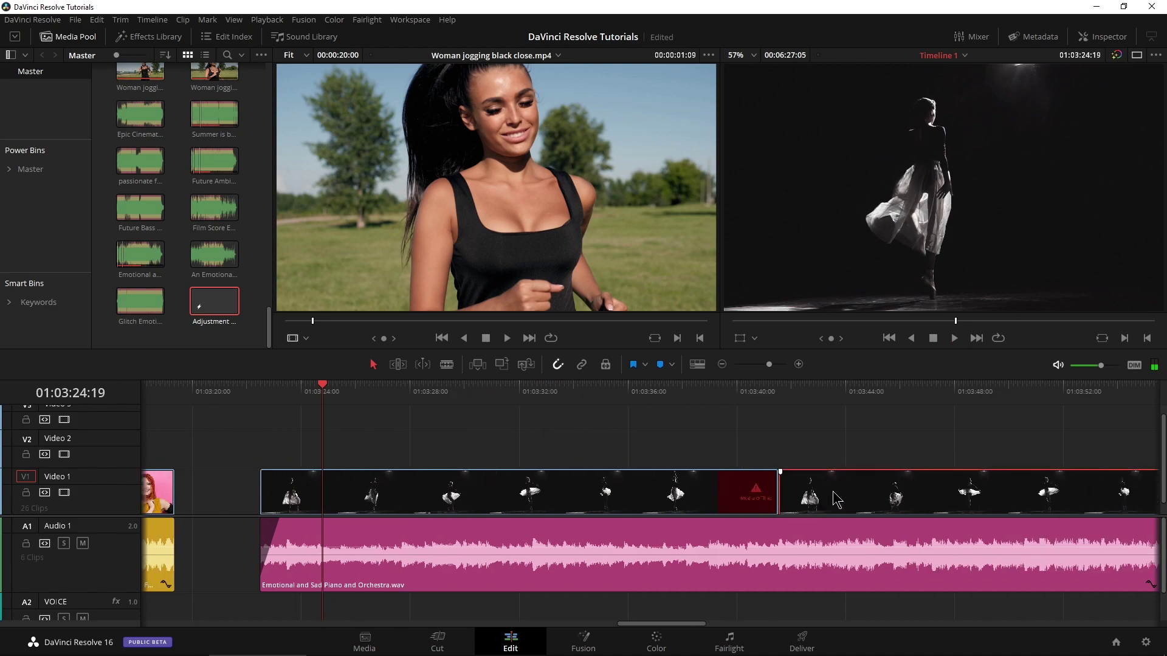
pyautogui.click(890, 405)
pyautogui.click(675, 403)
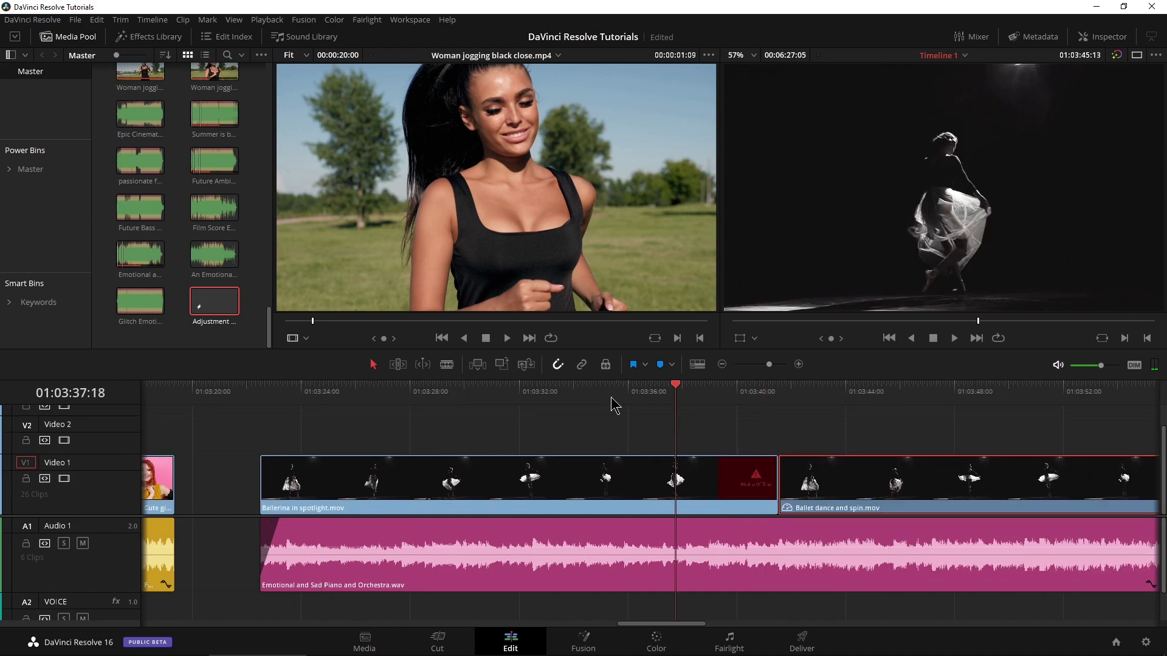
pyautogui.click(344, 425)
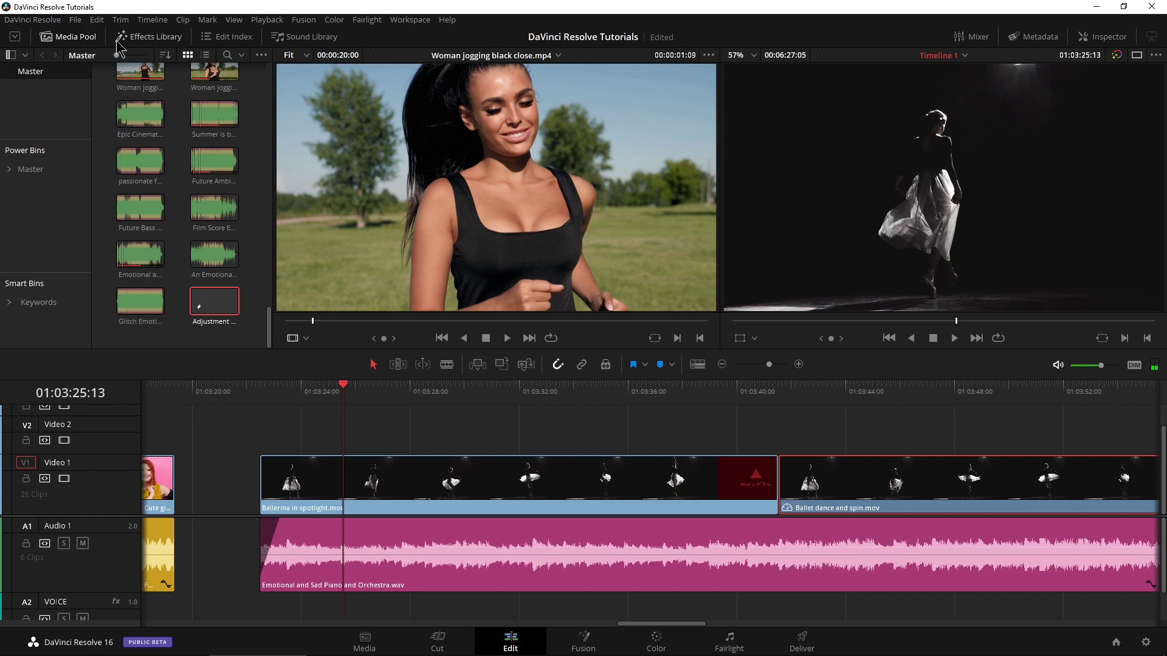
# Place an Adjustment Clip on Video 2 over the start of the ballerina clip
pyautogui.click(143, 38)
pyautogui.moveTo(140, 102); pyautogui.dragTo(358, 428)
pyautogui.hscroll(-3, 355, 428)
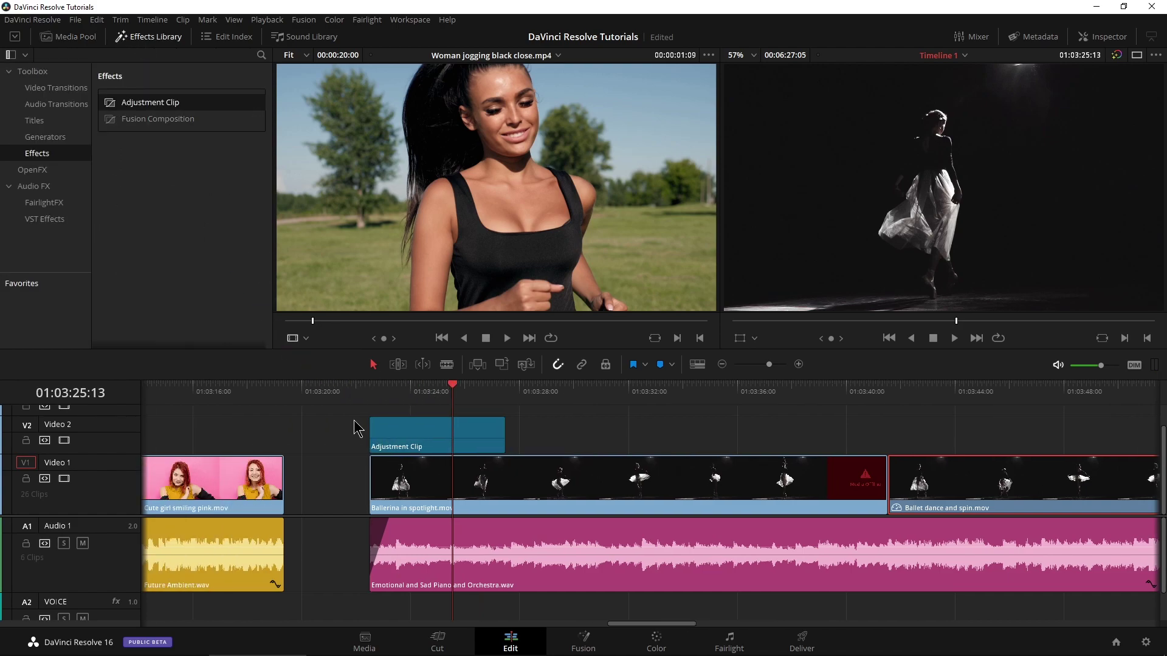
pyautogui.moveTo(453, 395); pyautogui.dragTo(413, 401)
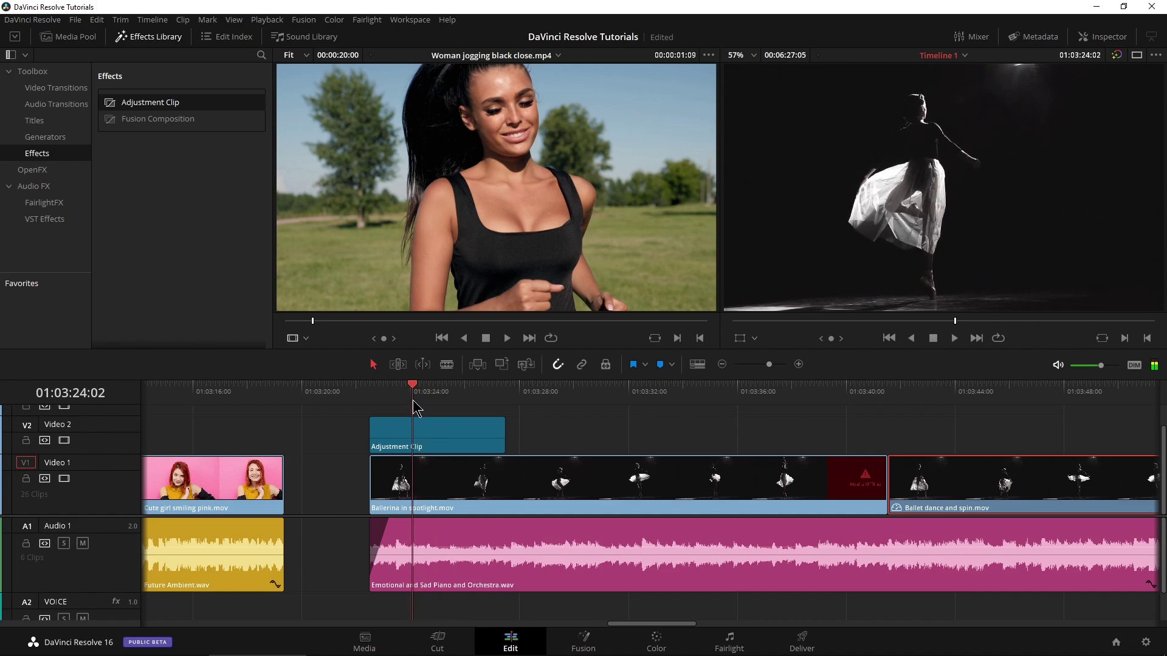
# Keyframe the Adjustment Clip's Position X to slide the picture in from -1339 to 0
pyautogui.click(1102, 37)
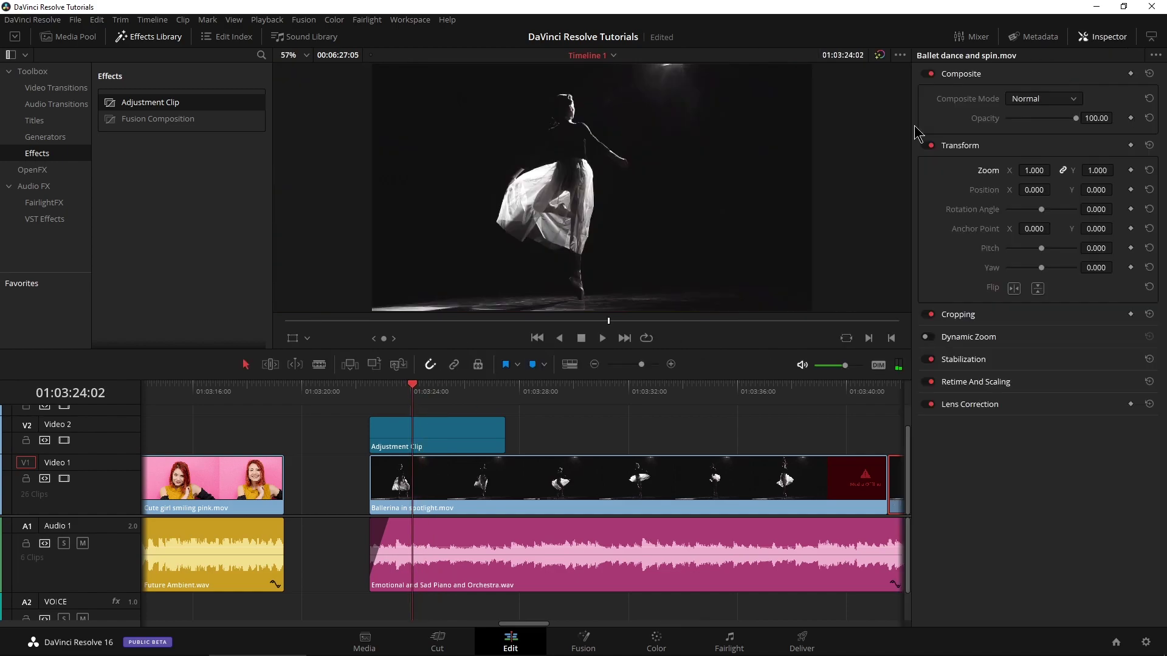
pyautogui.click(467, 435)
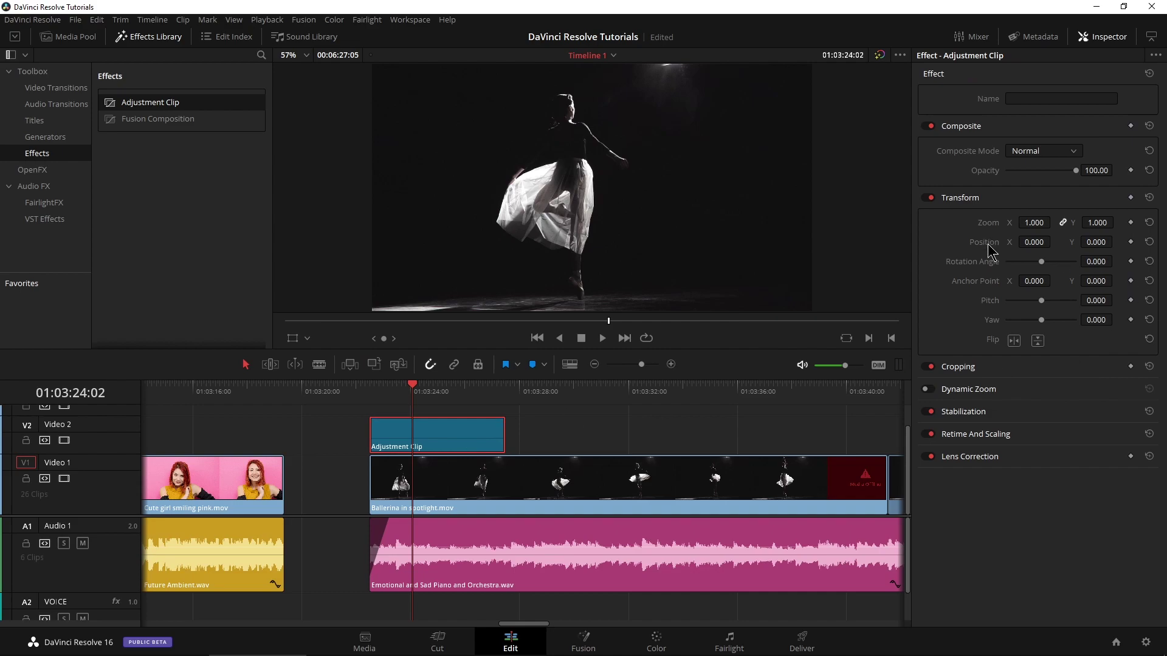
pyautogui.click(1131, 242)
pyautogui.moveTo(424, 401); pyautogui.dragTo(375, 395)
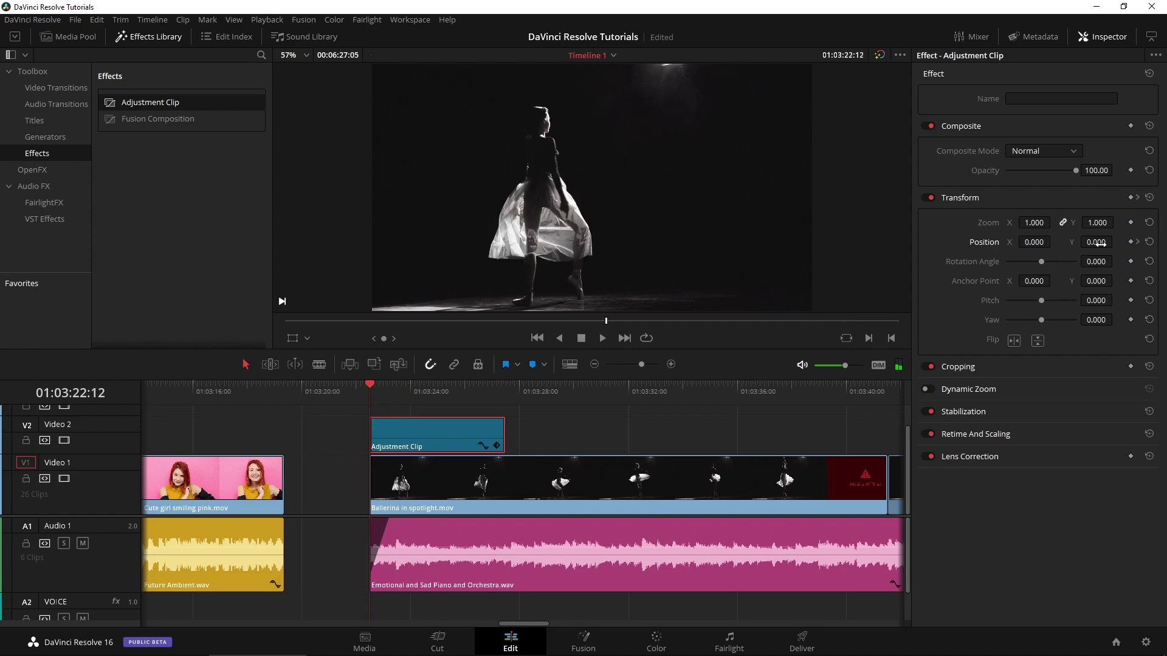
pyautogui.moveTo(1023, 245); pyautogui.dragTo(911, 244)
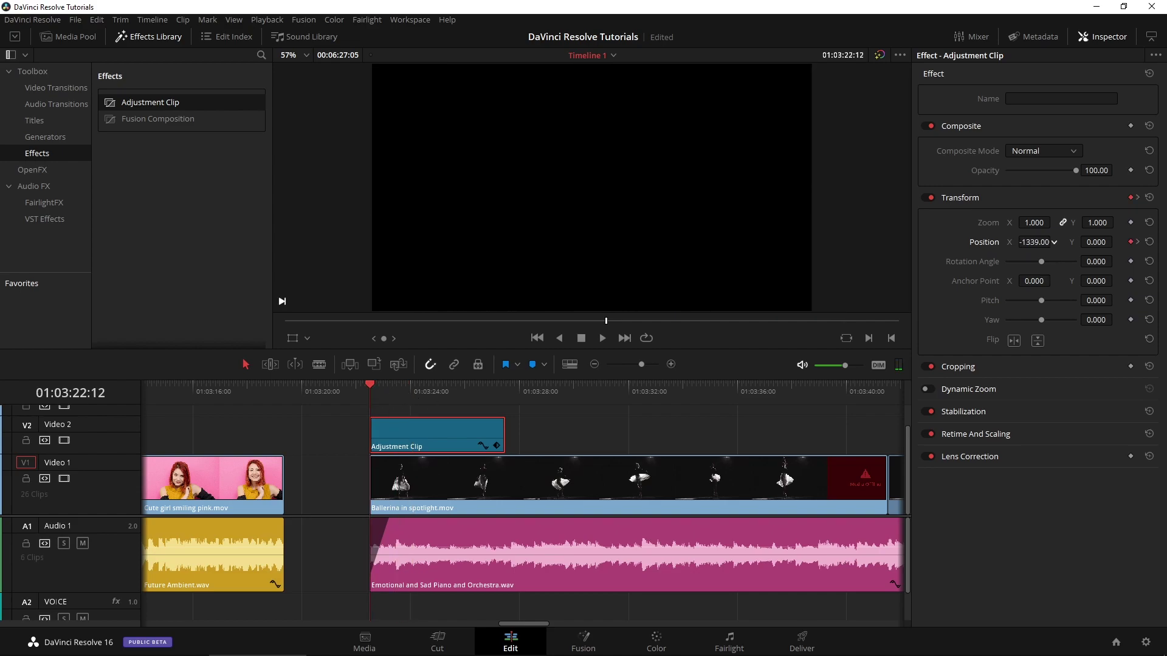
pyautogui.press('space')
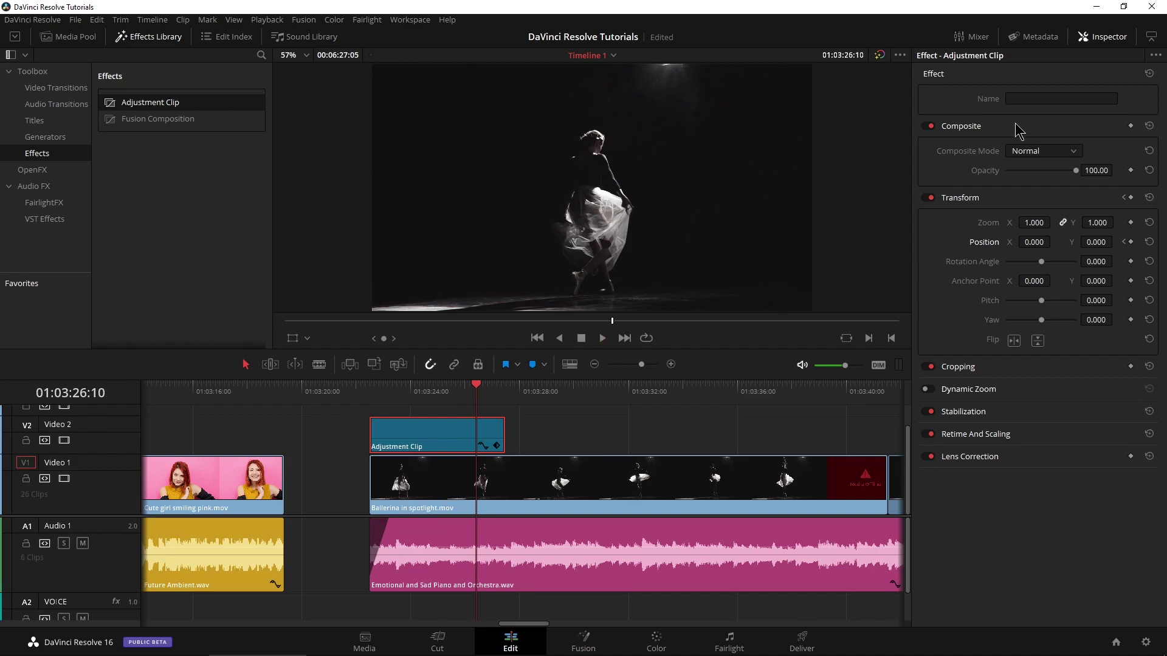
# Duplicate the keyframed Adjustment Clip onto the start of Ballet dance and spin.mov
pyautogui.click(1113, 37)
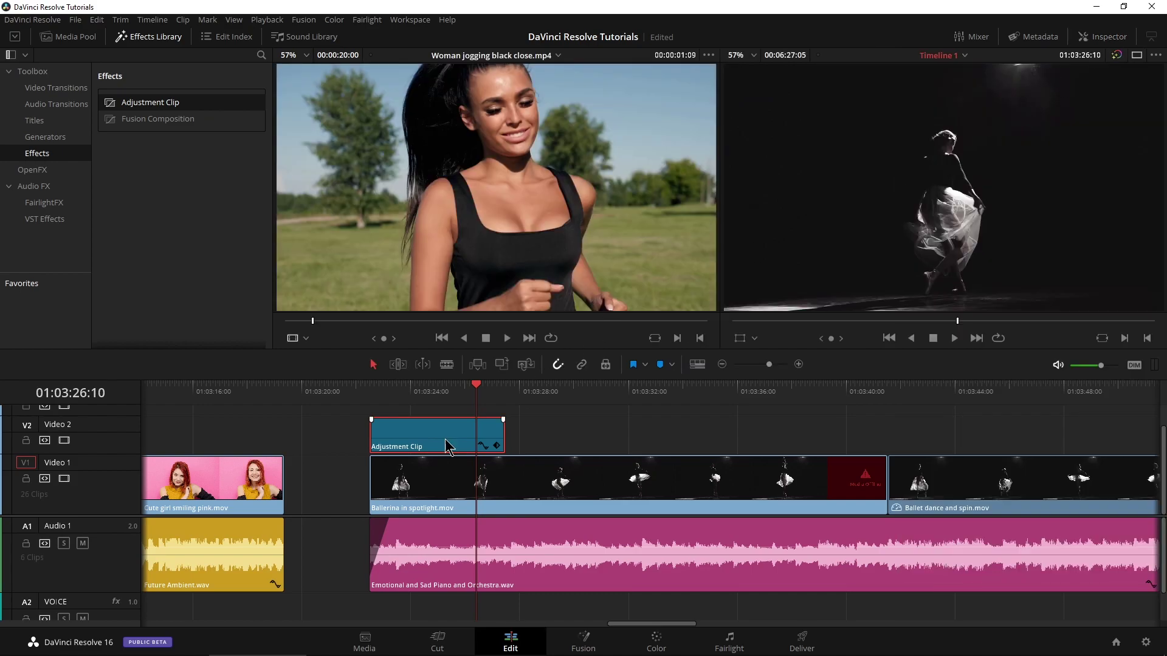
pyautogui.hscroll(3, 392, 482)
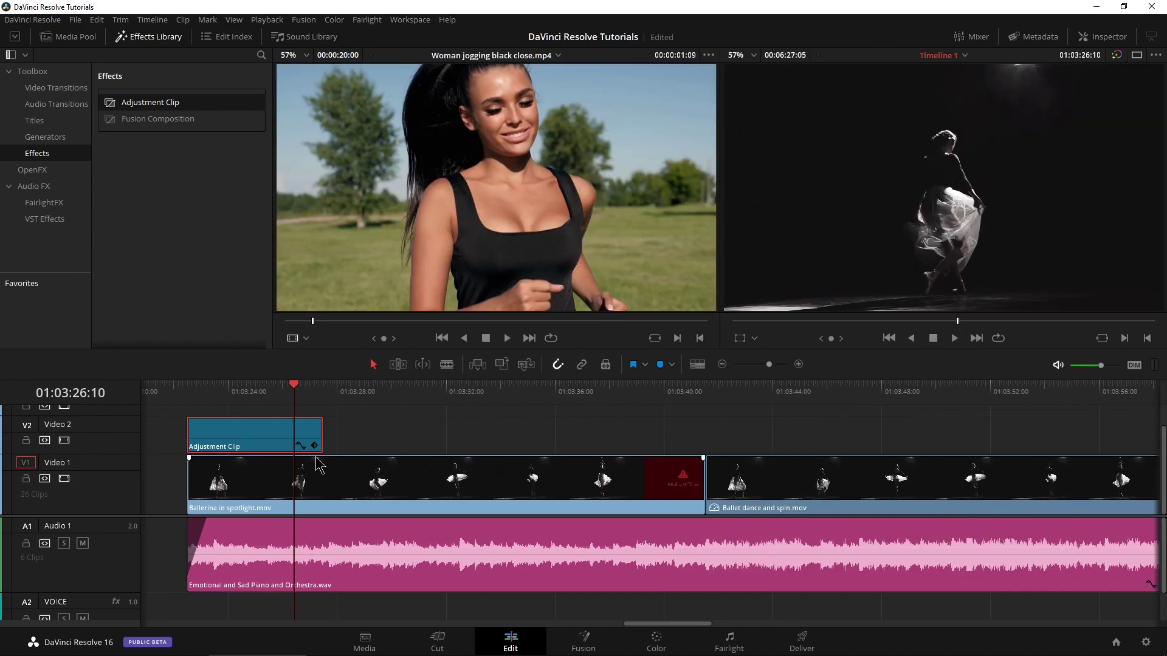
pyautogui.click(709, 392)
pyautogui.press('space')
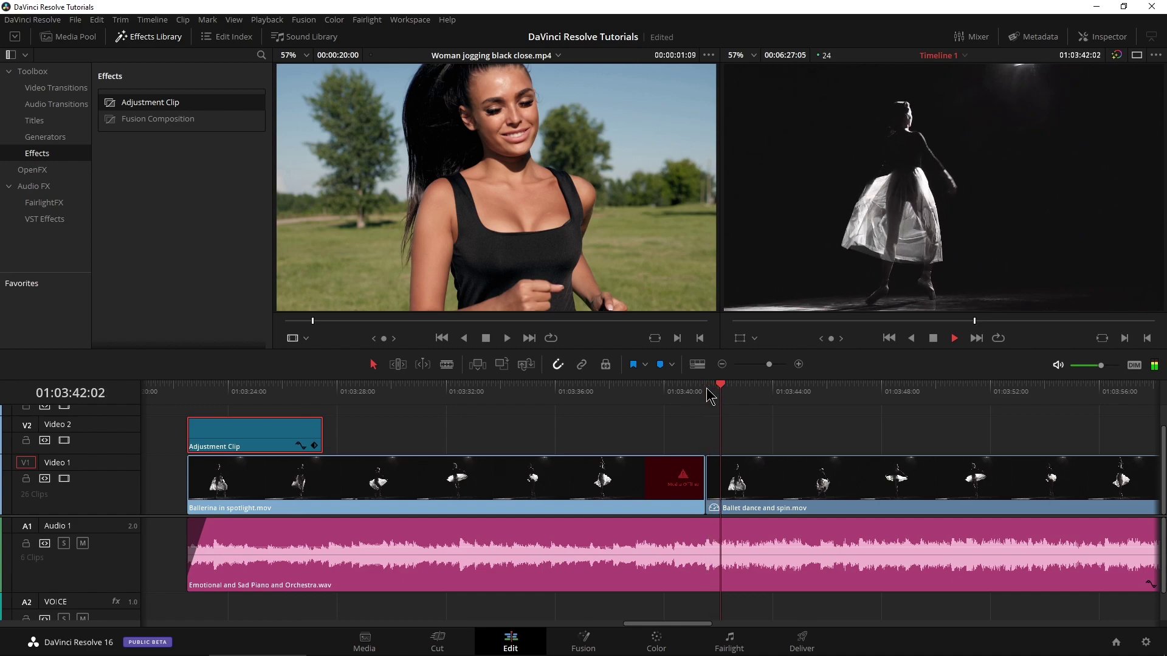
pyautogui.press('space')
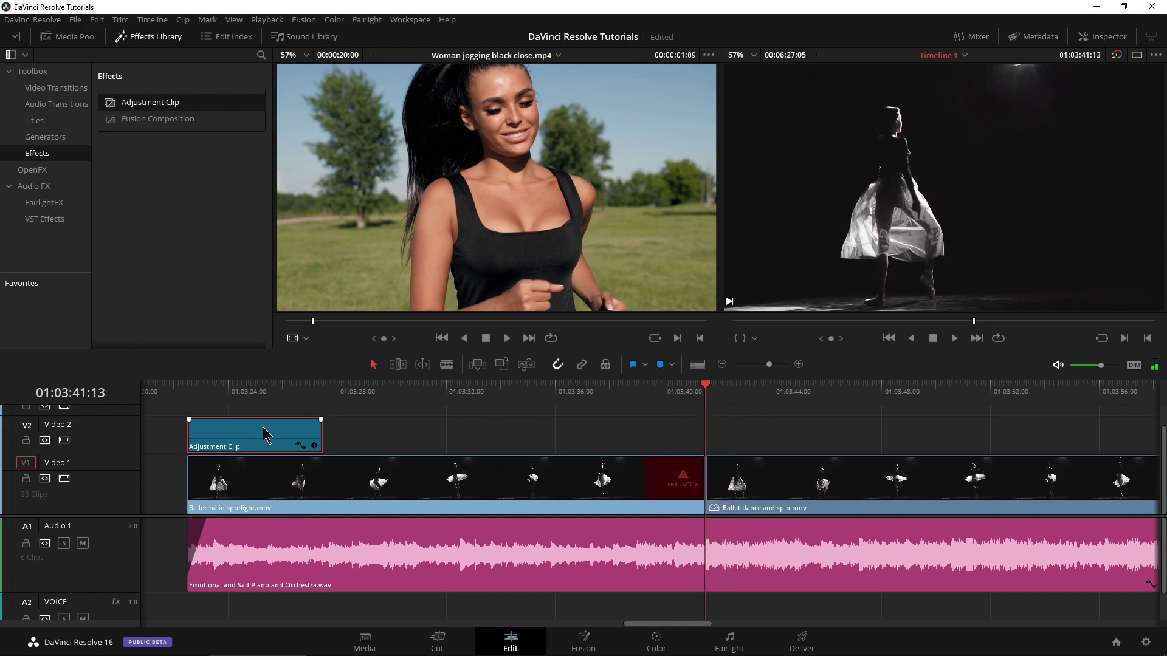
pyautogui.moveTo(264, 435); pyautogui.dragTo(771, 450)
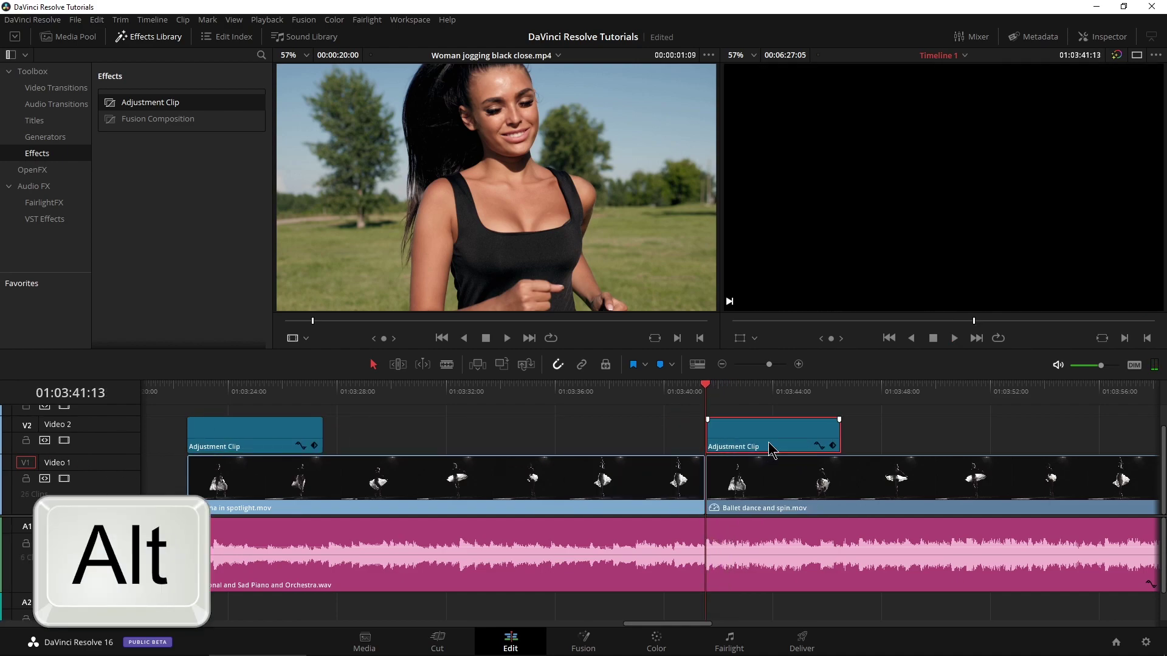
# Preview the adjusted ballet section, then zoom out to the red-haired woman clip
pyautogui.moveTo(706, 396); pyautogui.dragTo(672, 392)
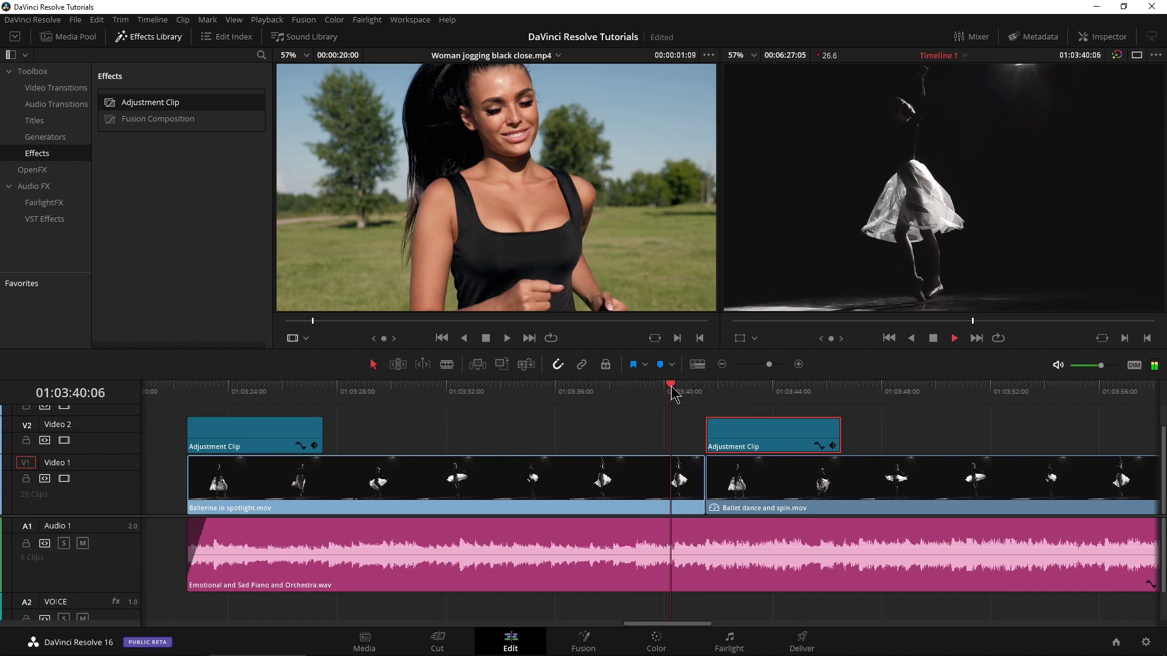
pyautogui.press('space')
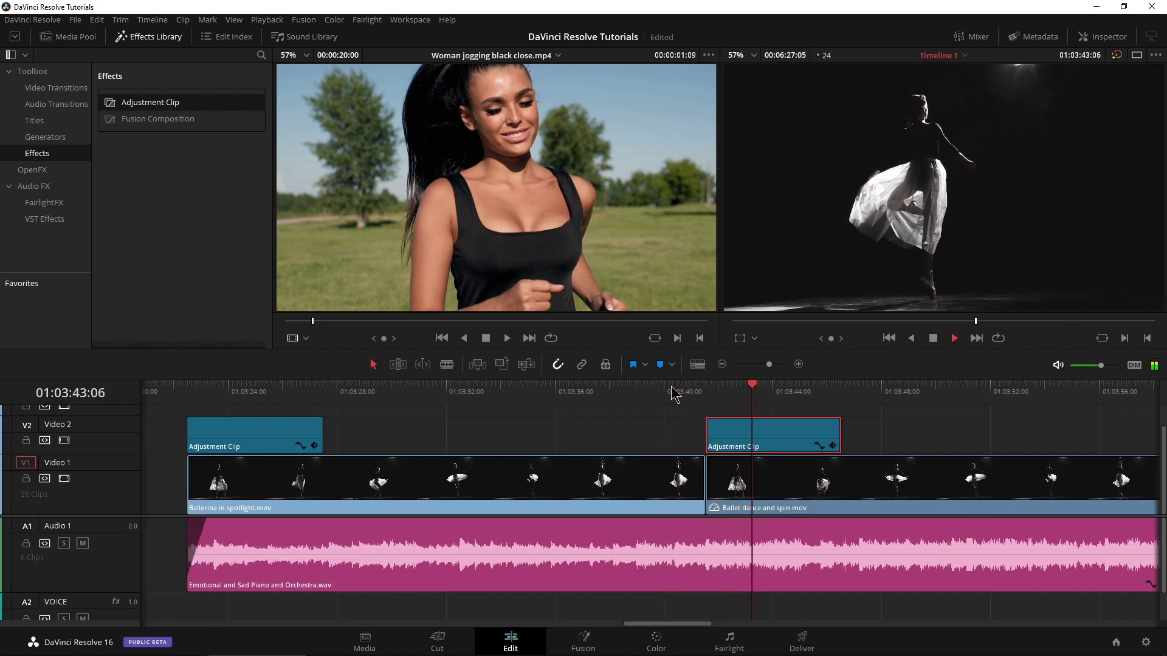
pyautogui.press('space')
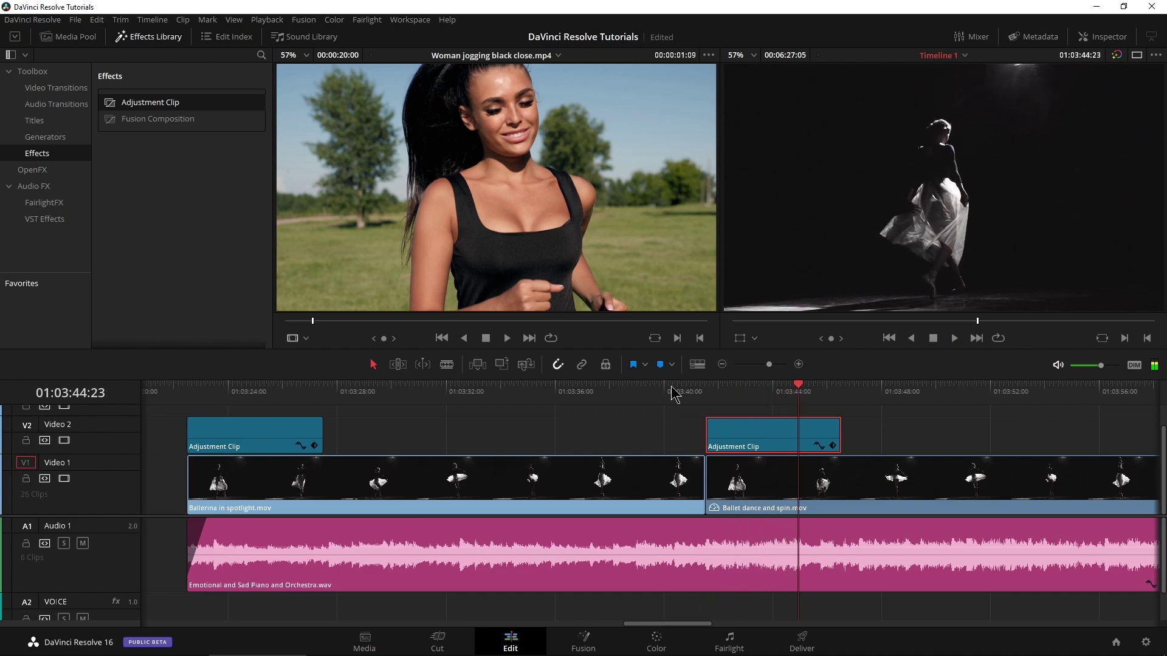
pyautogui.click(68, 37)
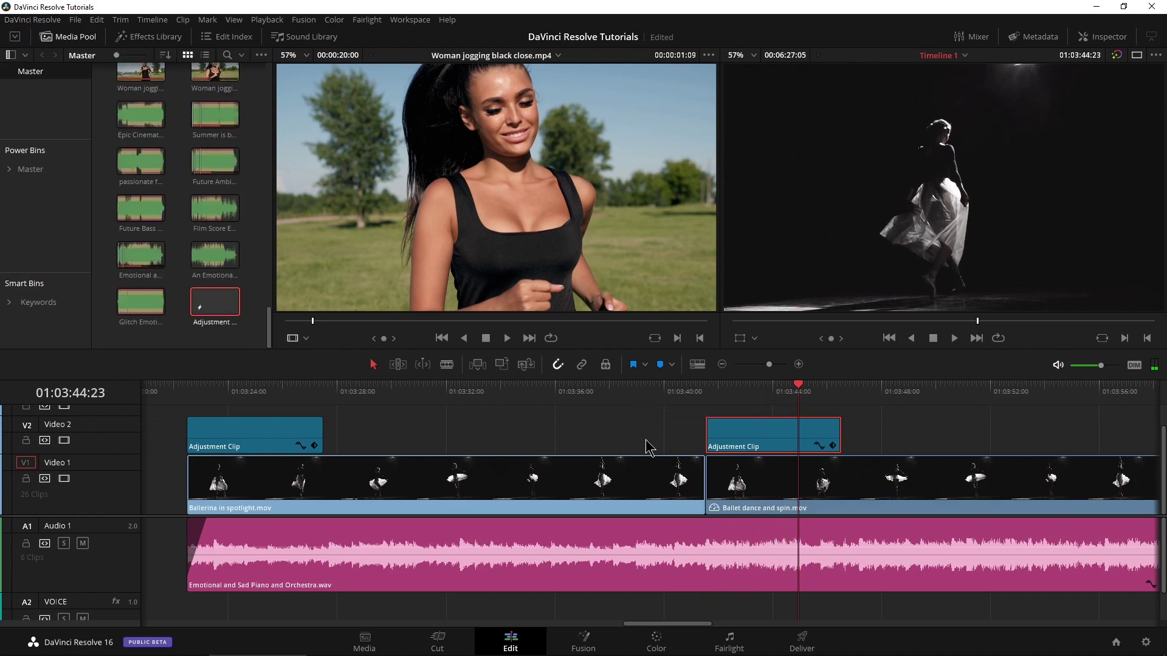
pyautogui.moveTo(768, 365); pyautogui.dragTo(759, 365)
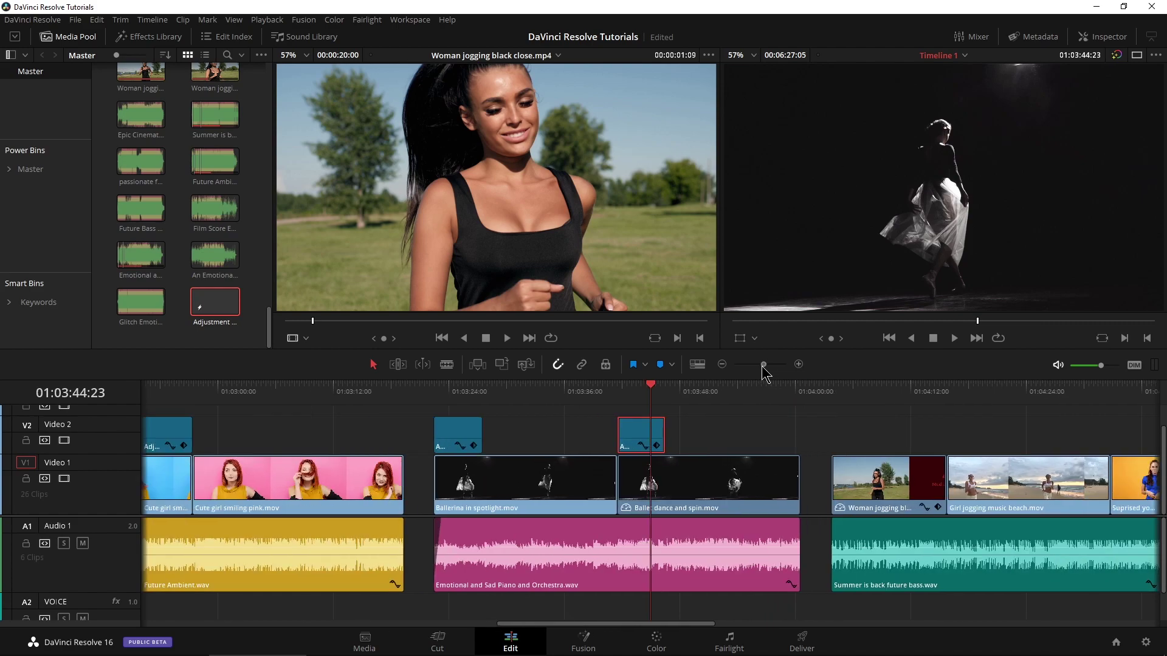
pyautogui.click(699, 389)
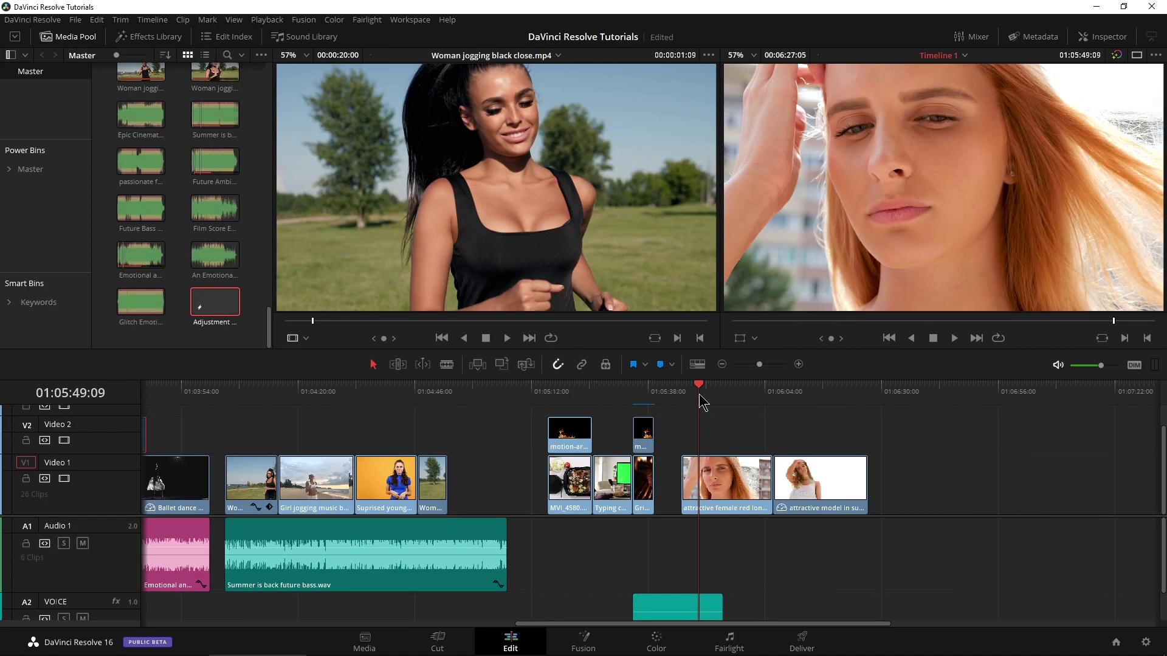
# Drag an Adjustment Clip onto Video 2 spanning attractive female red long hair.mov
pyautogui.click(151, 37)
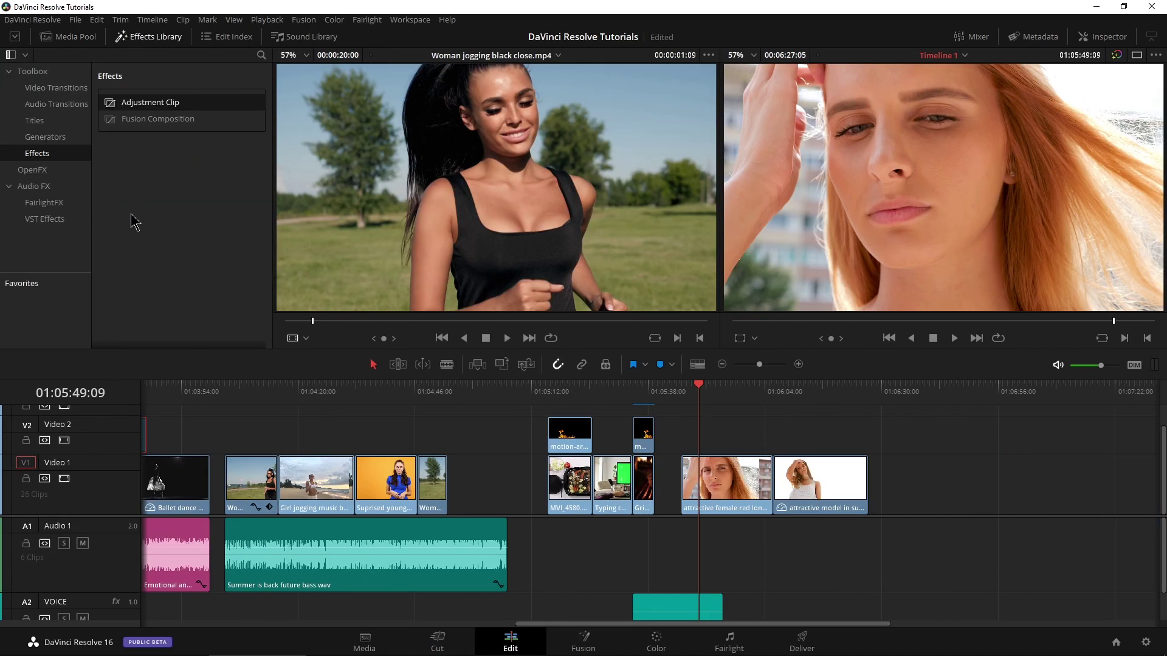
pyautogui.click(725, 484)
pyautogui.moveTo(760, 364); pyautogui.dragTo(764, 364)
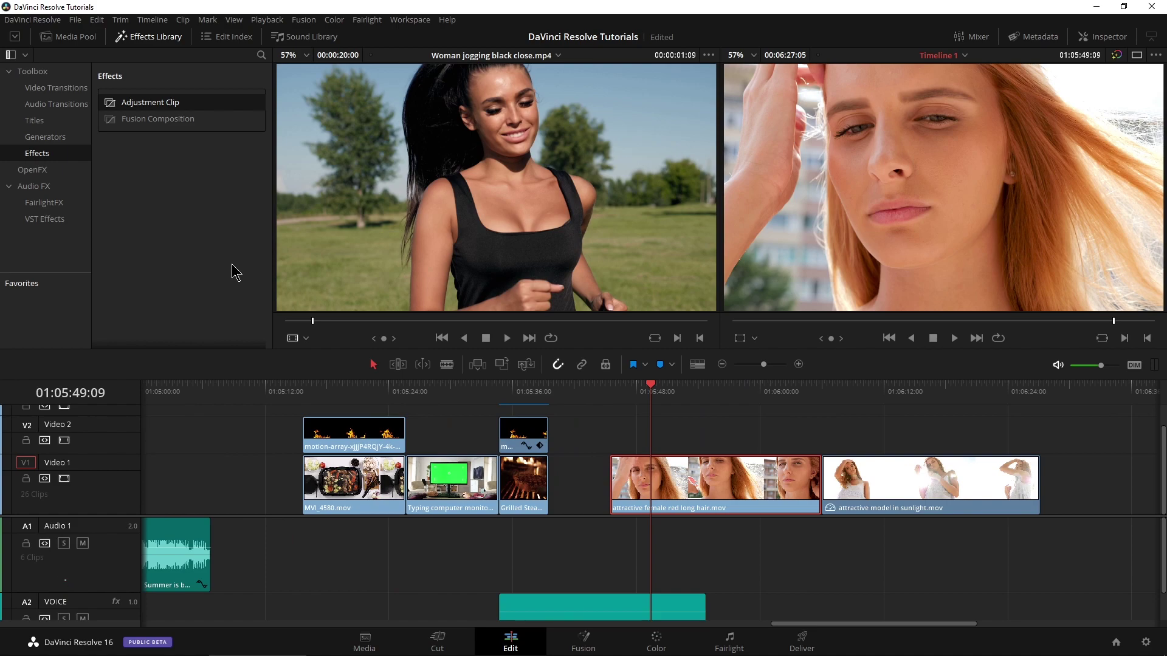
pyautogui.moveTo(111, 111); pyautogui.dragTo(820, 433)
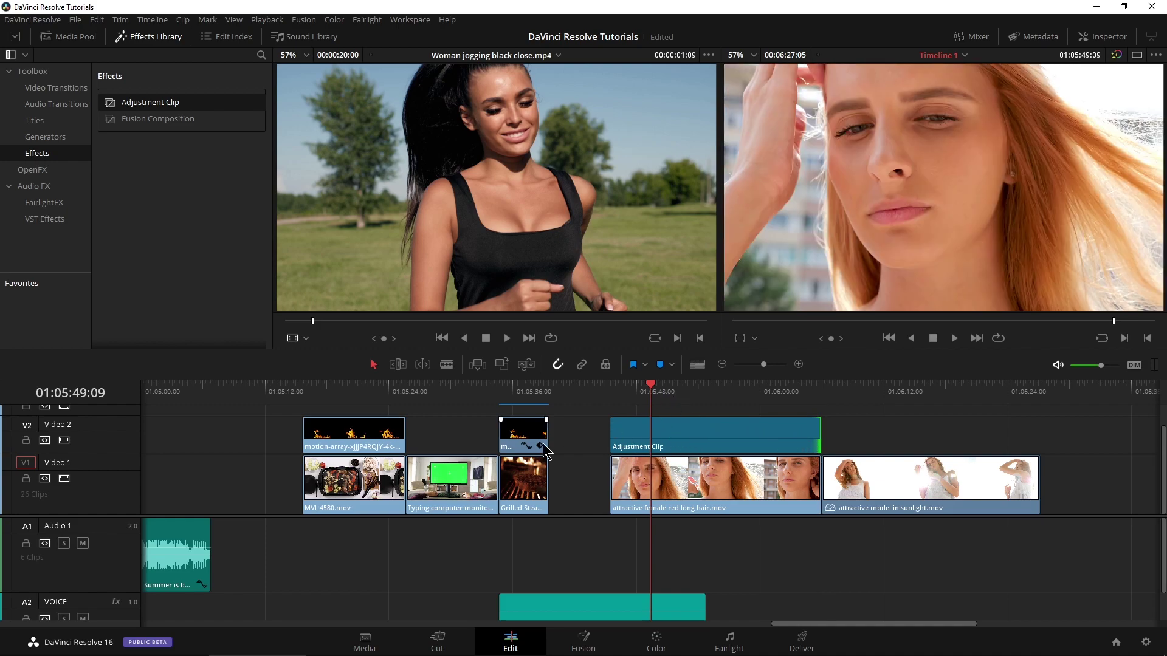
# Apply the ResolveFX Stylize Abstraction effect to the new adjustment clip
pyautogui.click(26, 172)
pyautogui.scroll(-10, 193, 206)
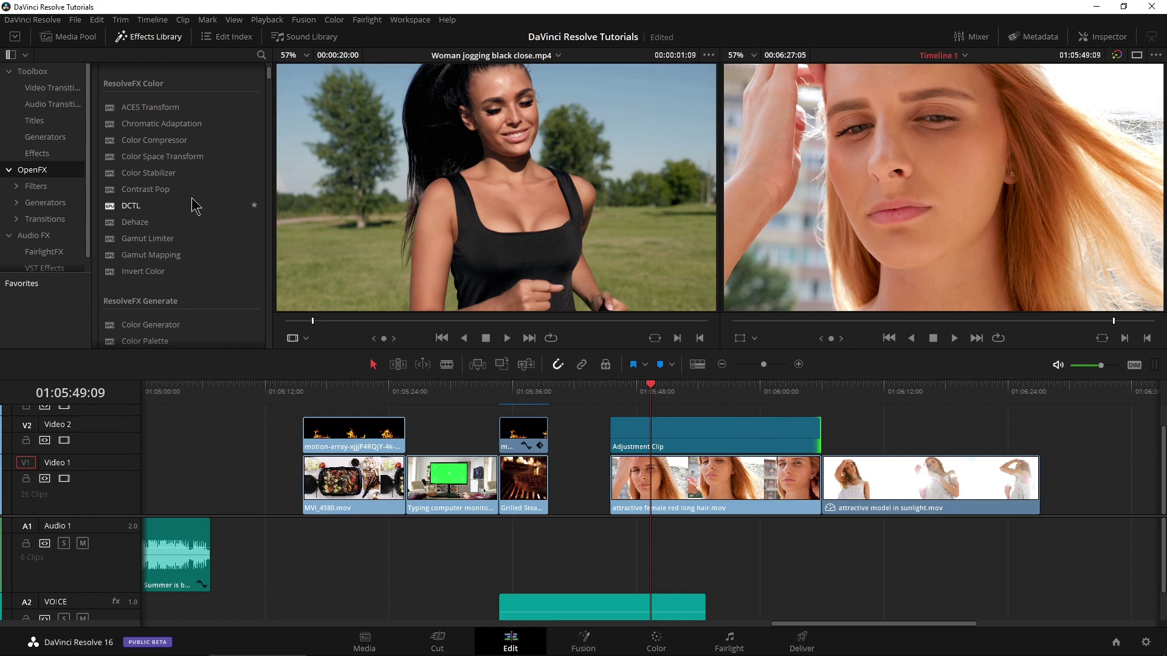
pyautogui.scroll(-3, 193, 206)
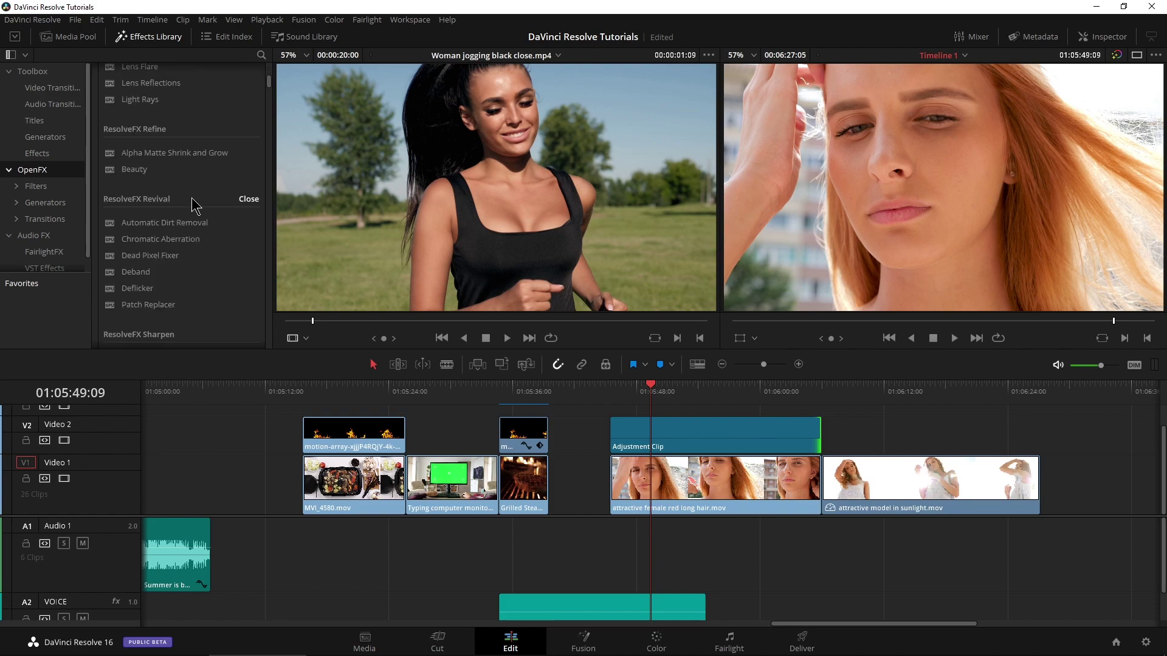
pyautogui.scroll(-8, 193, 205)
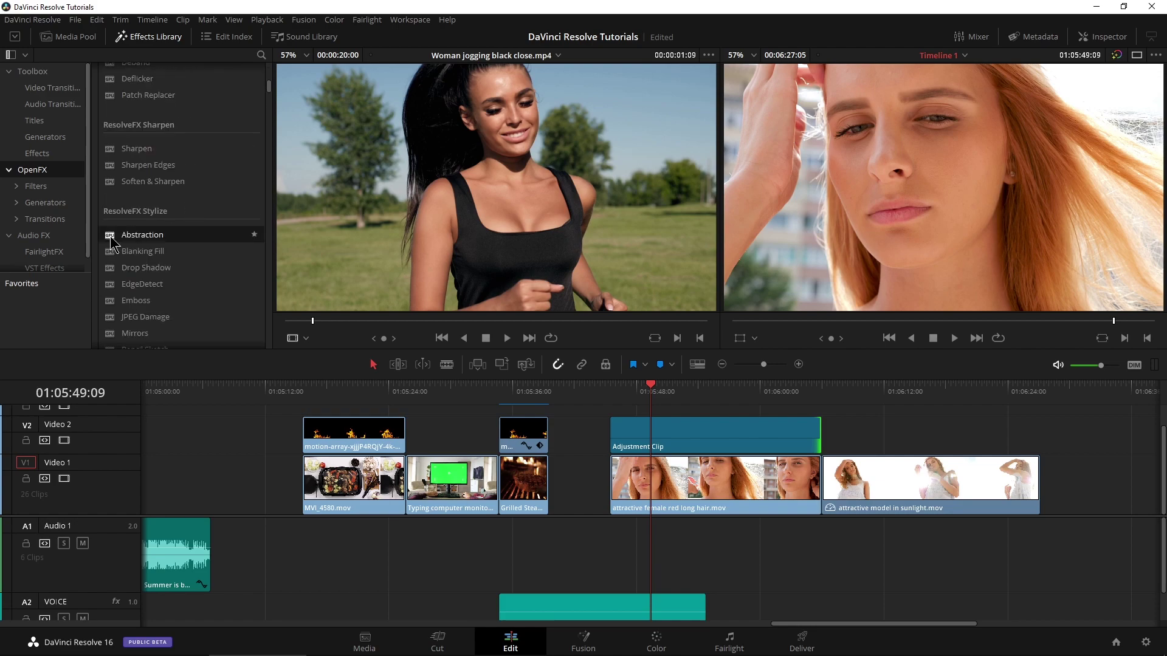
pyautogui.moveTo(364, 264); pyautogui.dragTo(634, 430)
# Set Abstraction's Pre Blur to 0.140 and Edge Strength to 3.711, then scrub to check
pyautogui.click(680, 440)
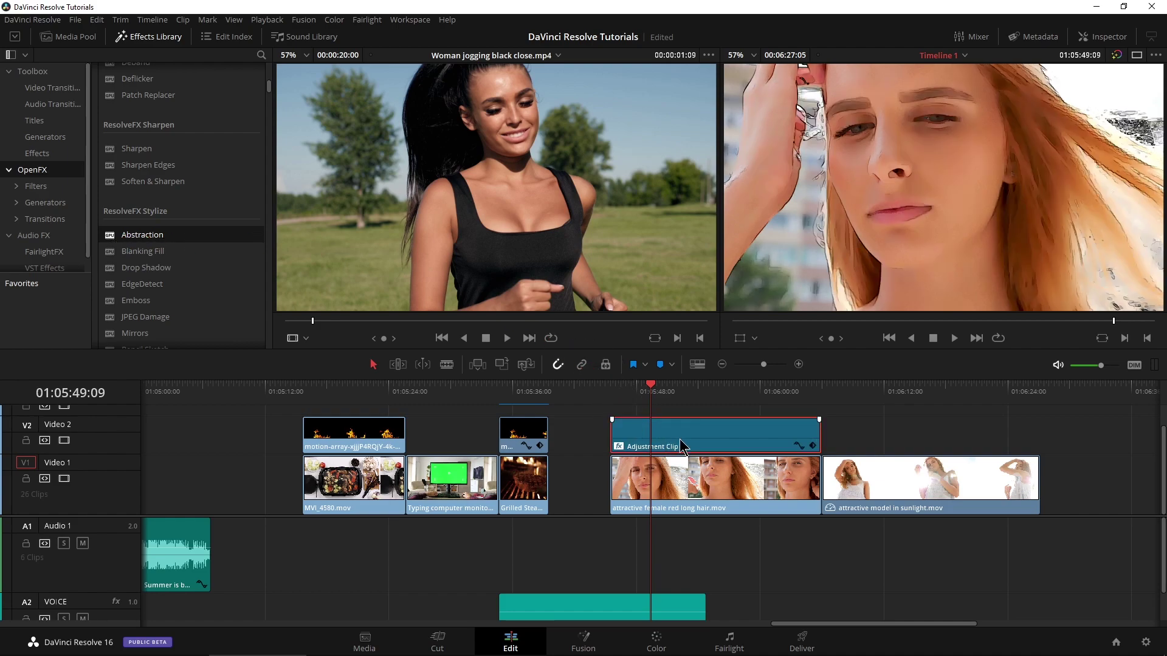
pyautogui.click(1105, 37)
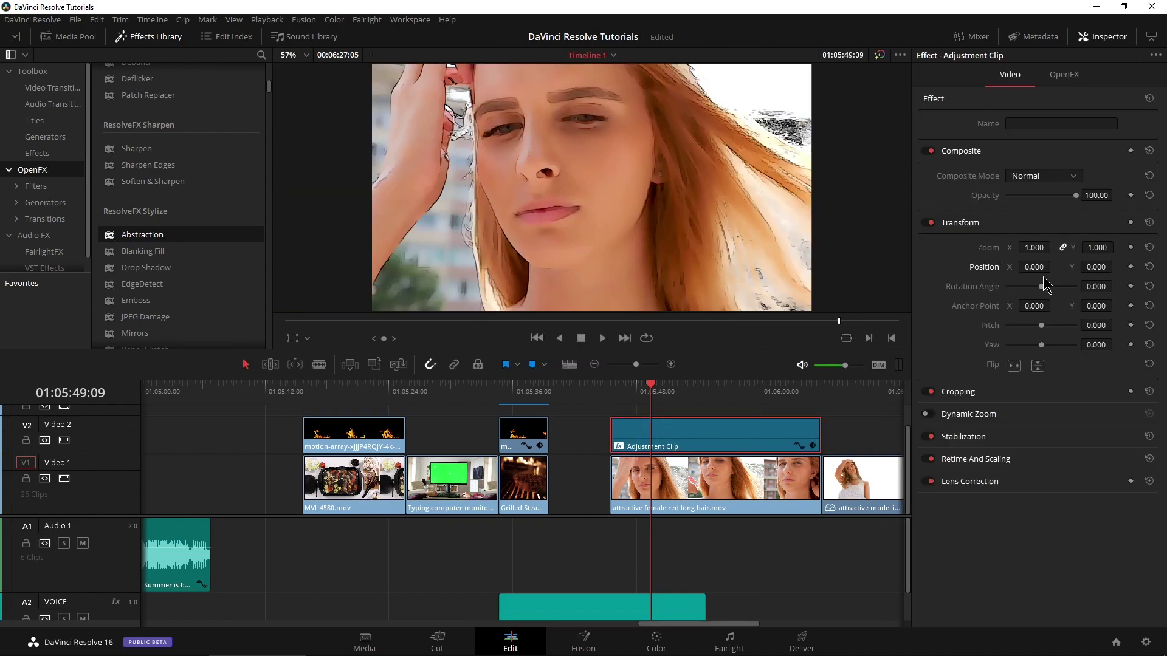
pyautogui.click(1065, 75)
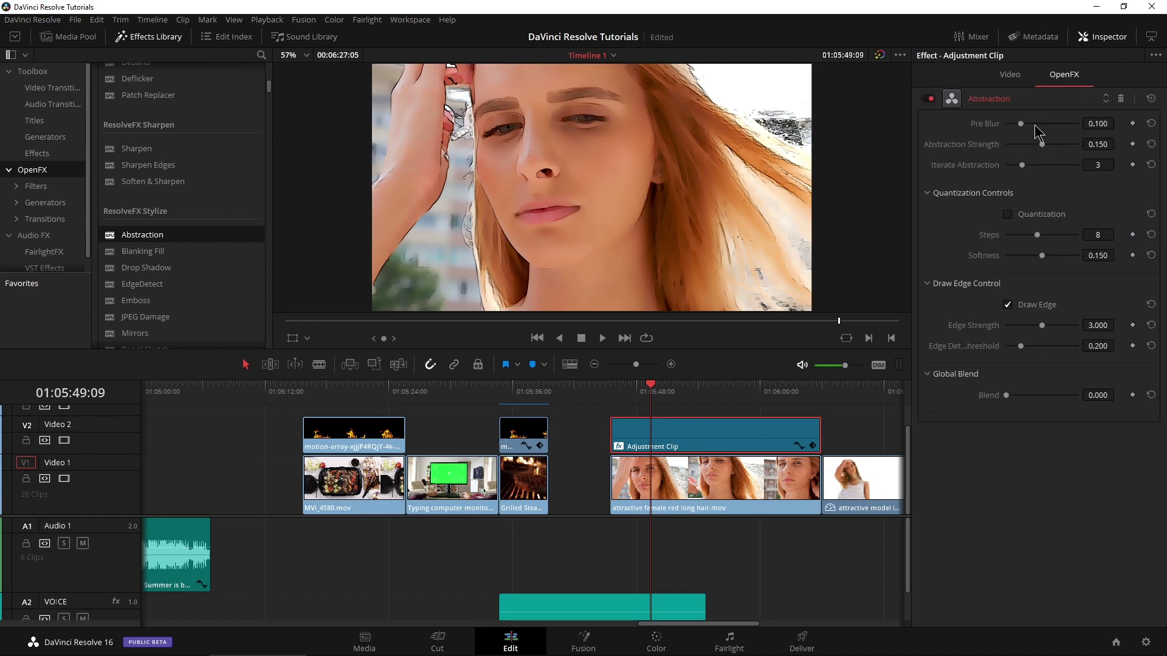
pyautogui.moveTo(1021, 124); pyautogui.dragTo(1026, 126)
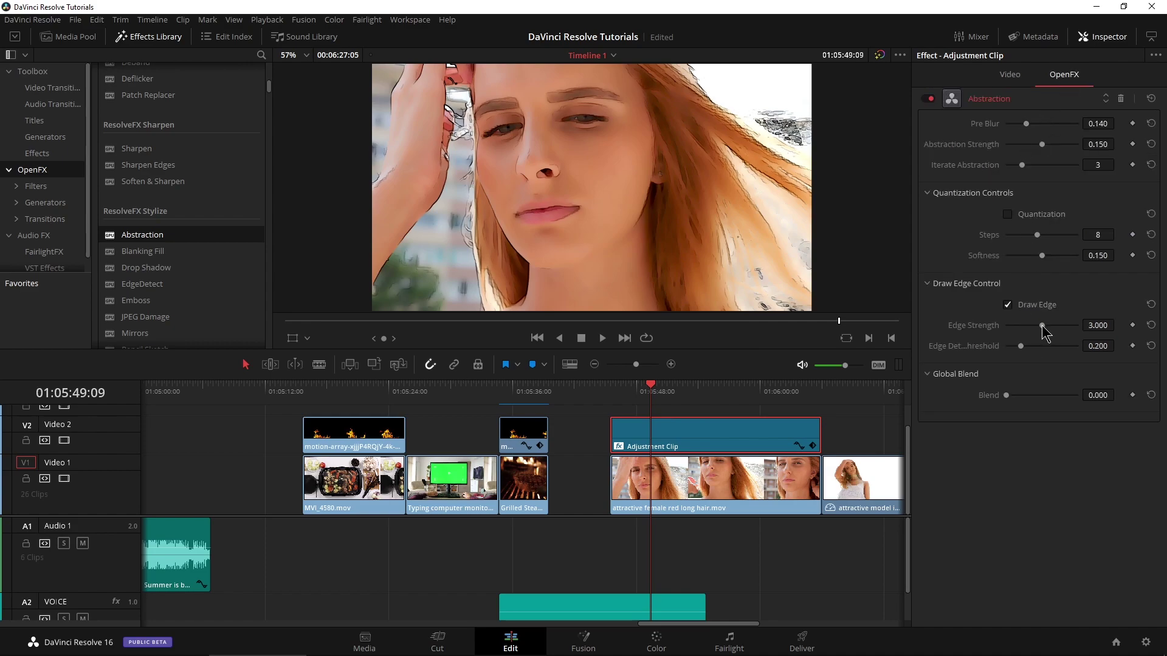
pyautogui.moveTo(1041, 326); pyautogui.dragTo(1016, 347)
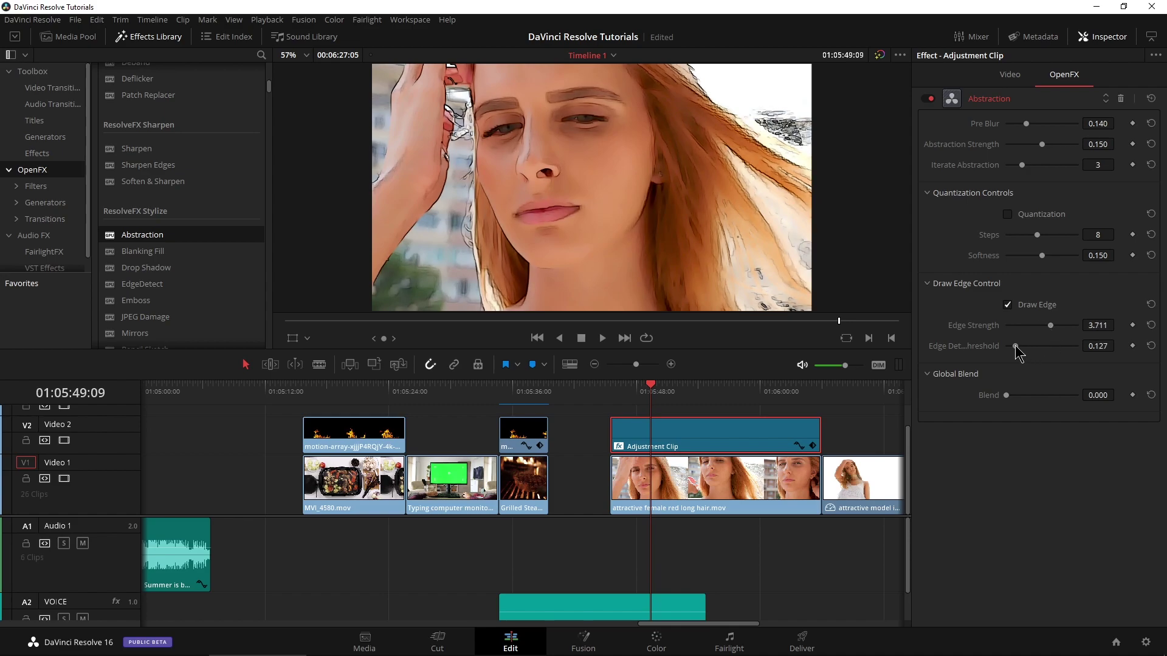
pyautogui.click(1097, 39)
pyautogui.moveTo(672, 402); pyautogui.dragTo(805, 421)
# Paste a copy of the adjustment clip at the playhead, review it, then delete the copy
pyautogui.press('space')
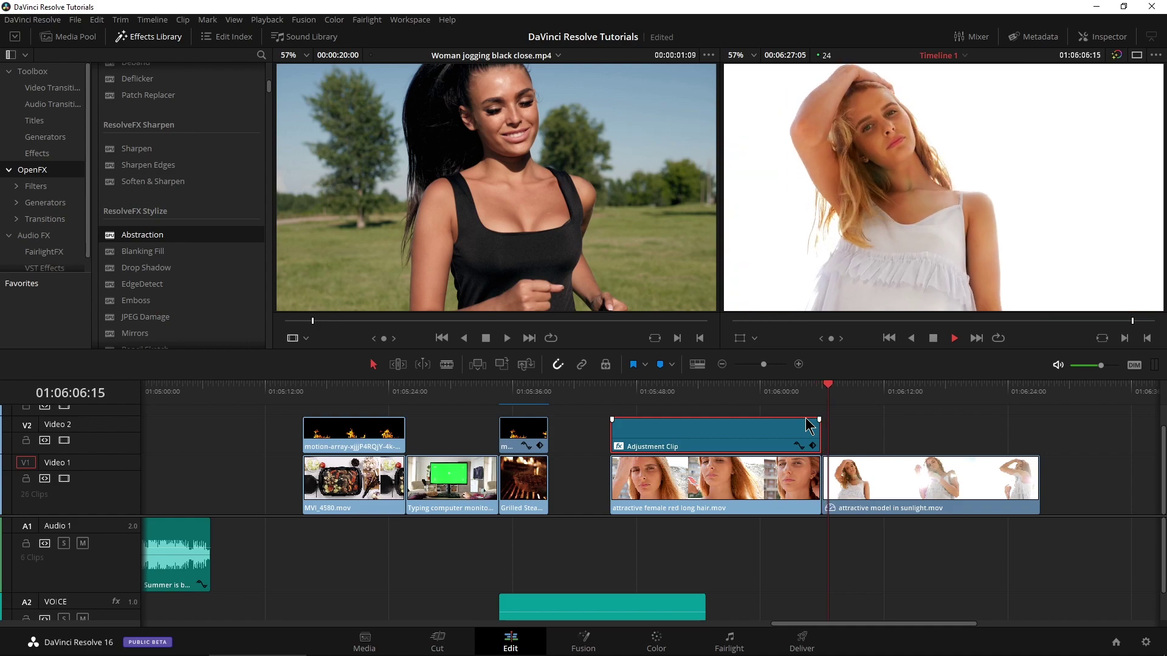
pyautogui.press('space')
pyautogui.hscroll(3, 747, 454)
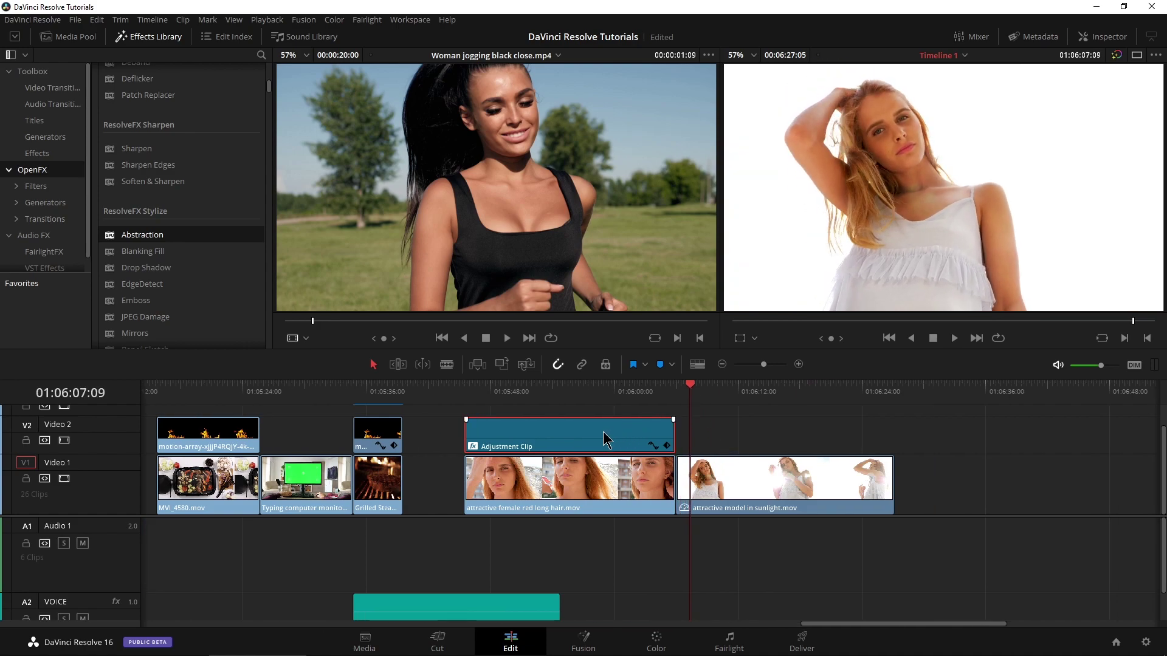
pyautogui.hotkey('ctrl', 'v')
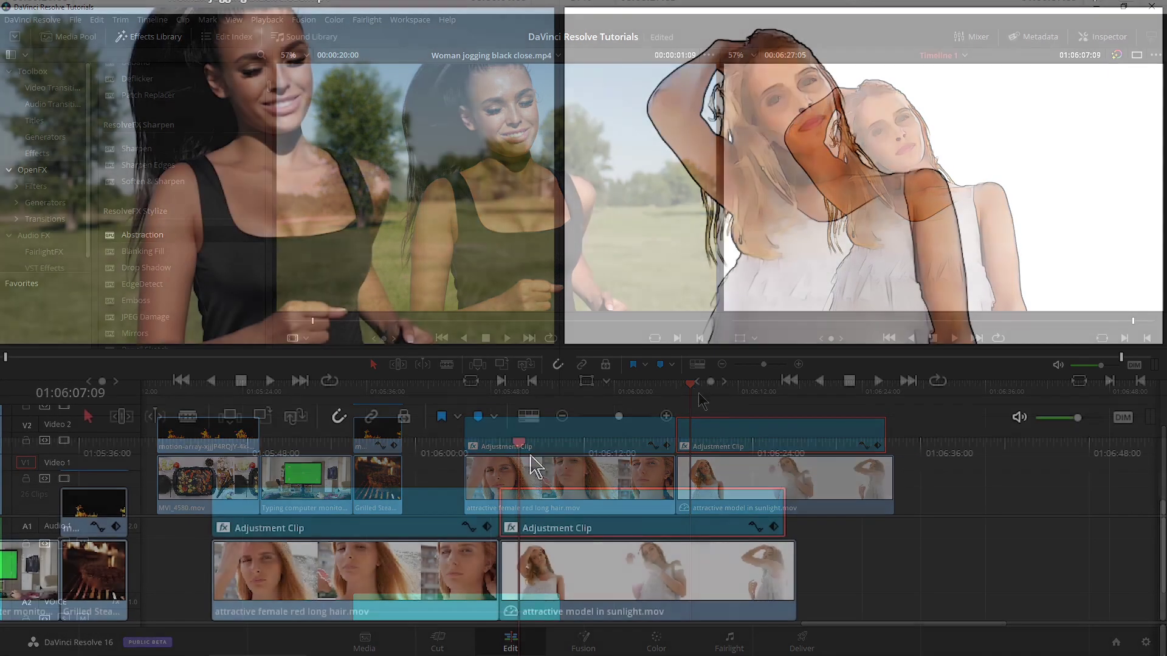
pyautogui.click(468, 450)
pyautogui.press('space')
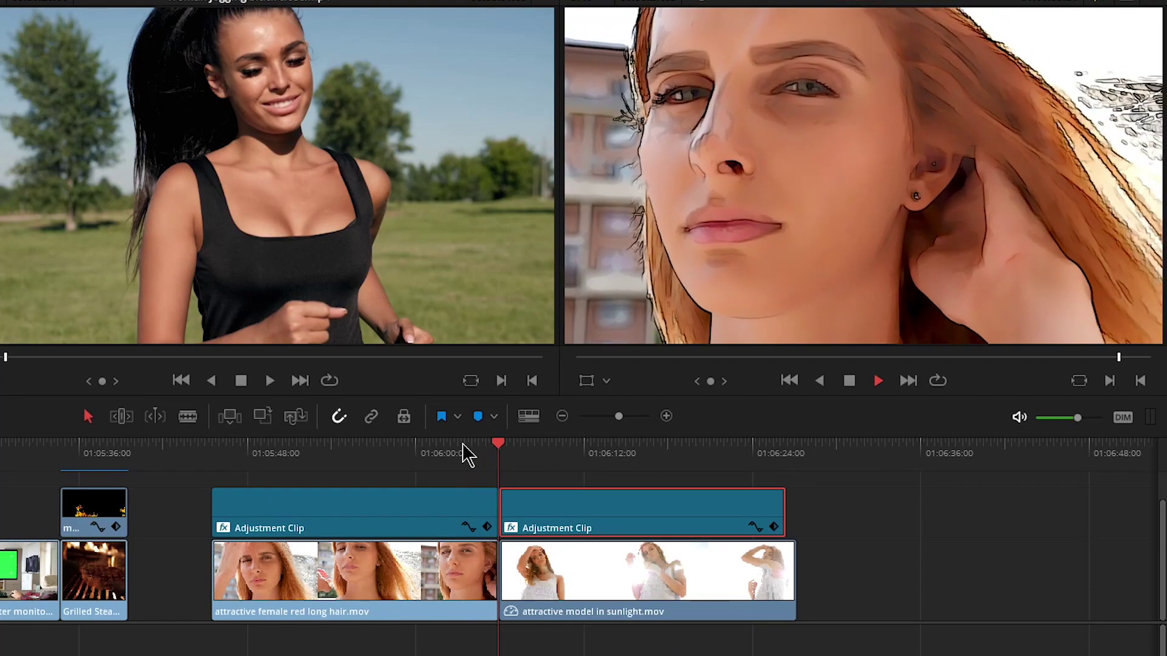
pyautogui.click(626, 523)
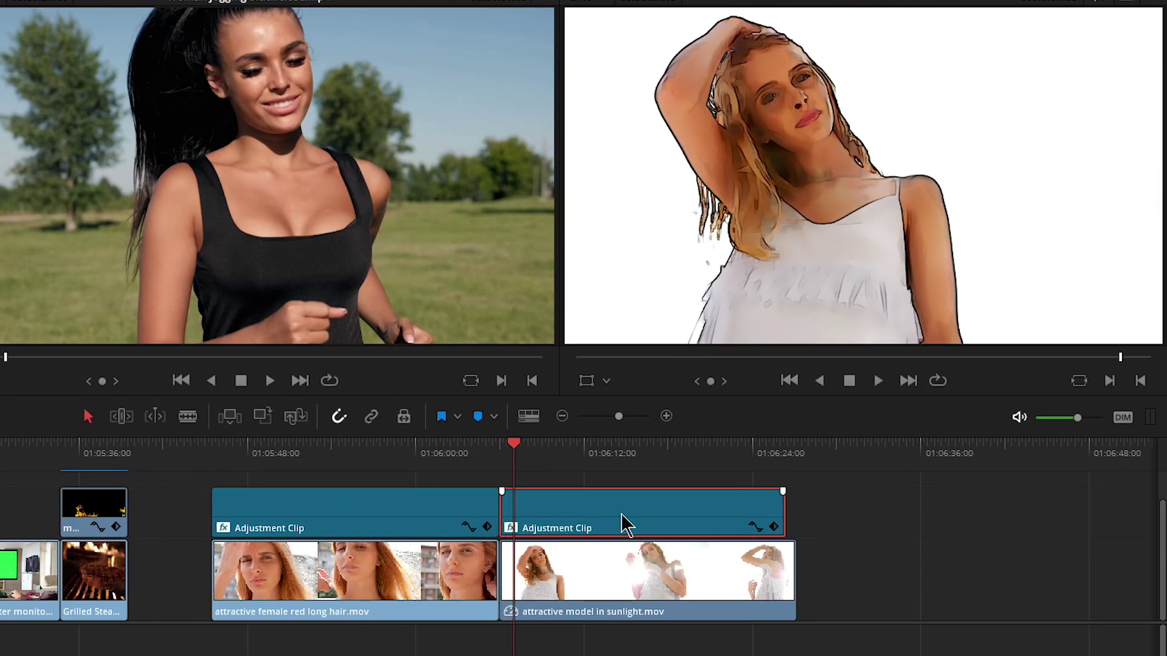
pyautogui.press('Delete')
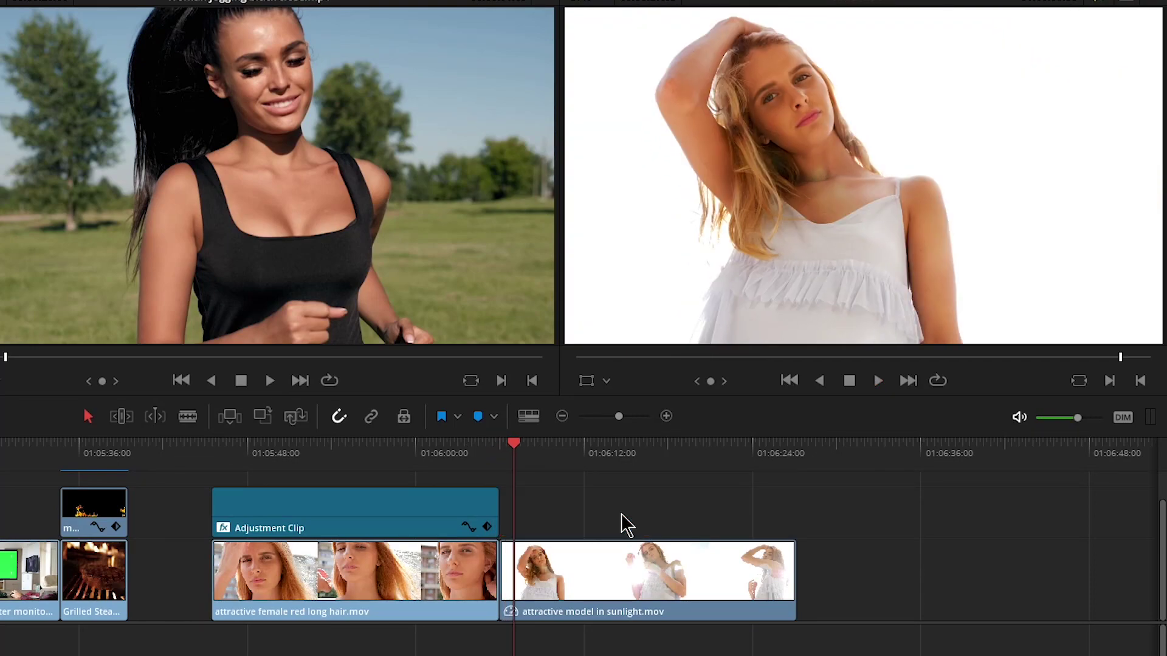
# Stretch the original adjustment clip to the end of the sunlight clip and play it back
pyautogui.moveTo(499, 513); pyautogui.dragTo(797, 513)
pyautogui.click(474, 473)
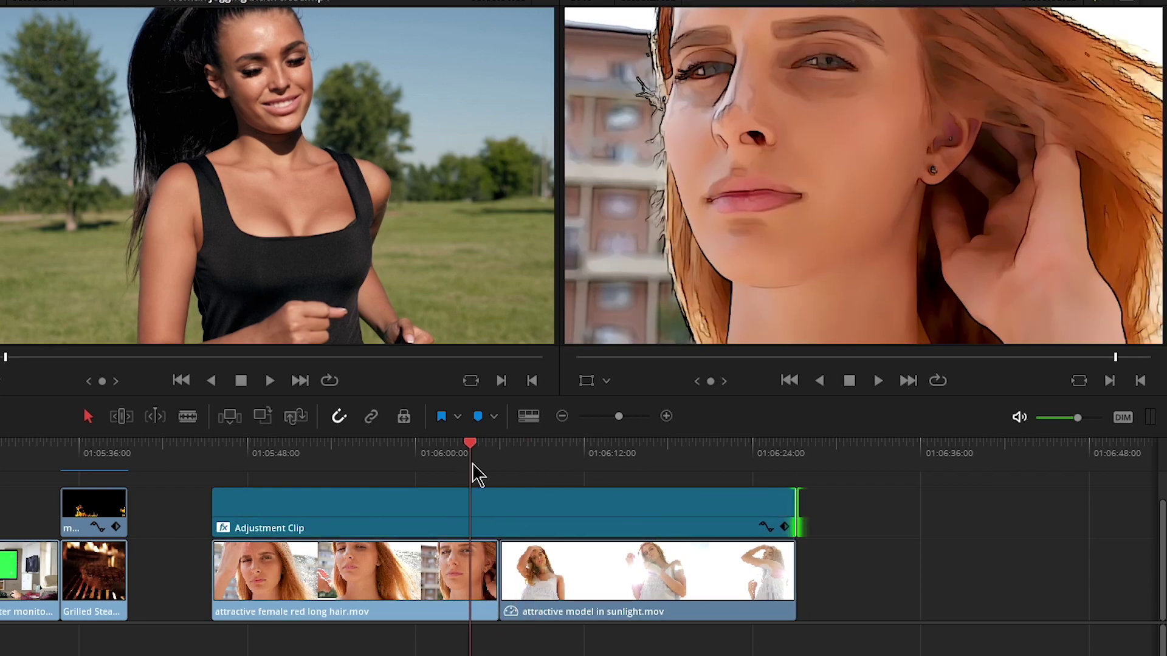
pyautogui.press('space')
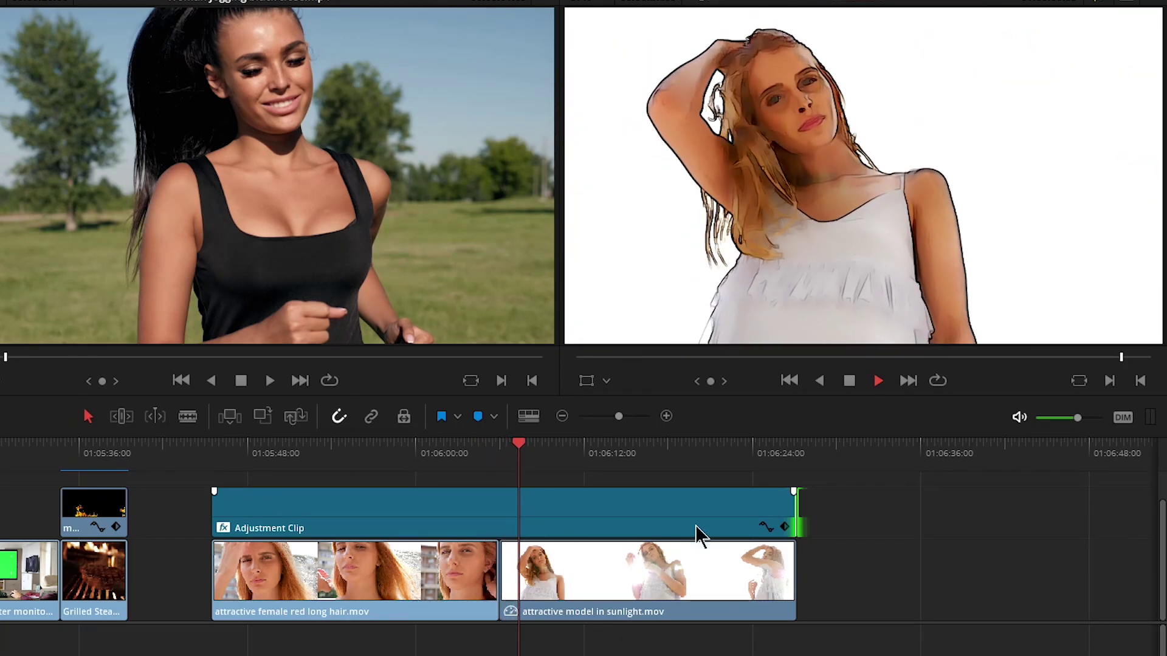
# With the Blade tool, cut the V2 adjustment clip at five points, starting at 01:05:53:10
pyautogui.click(313, 465)
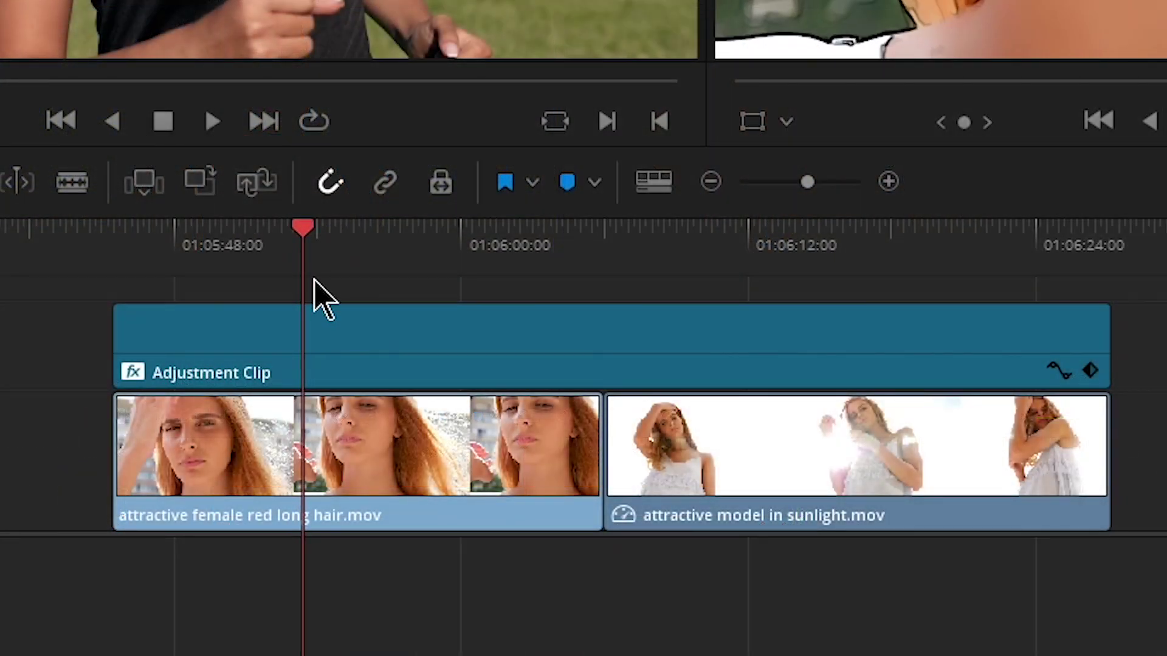
pyautogui.press('b')
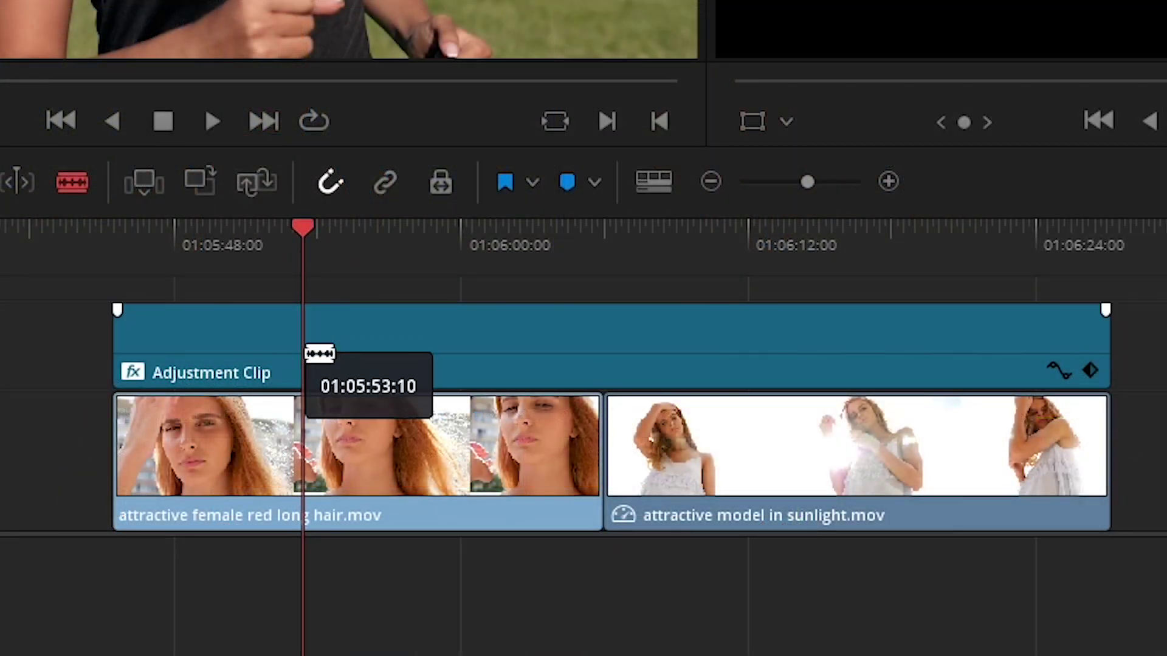
pyautogui.click(308, 343)
pyautogui.click(336, 341)
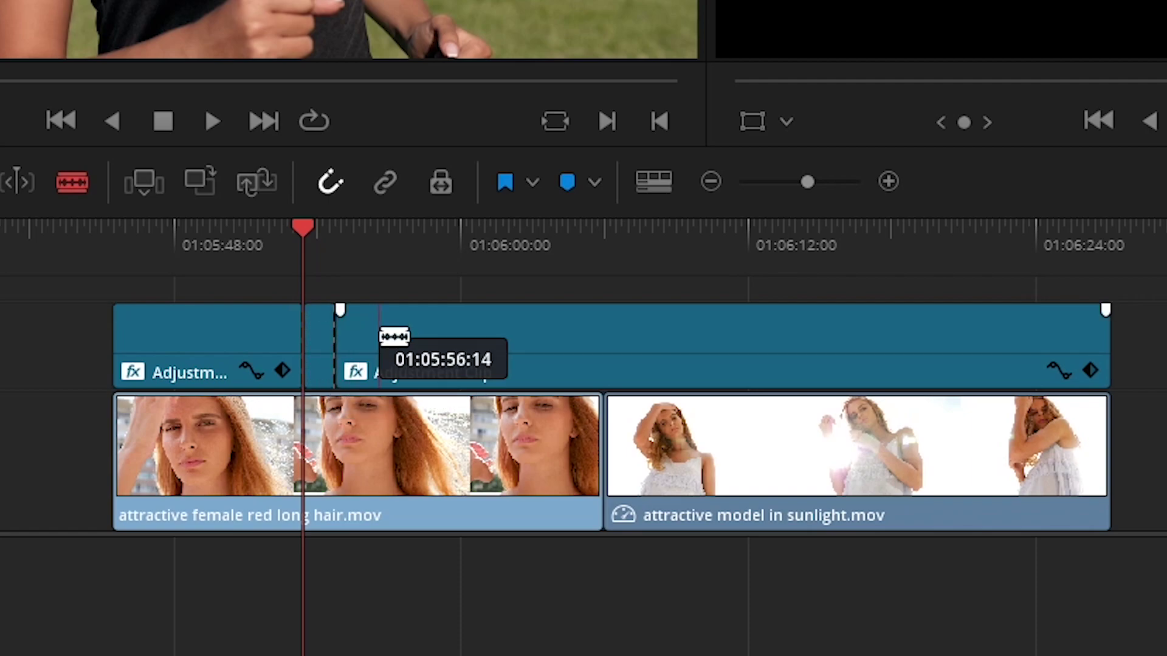
pyautogui.click(558, 346)
pyautogui.click(603, 346)
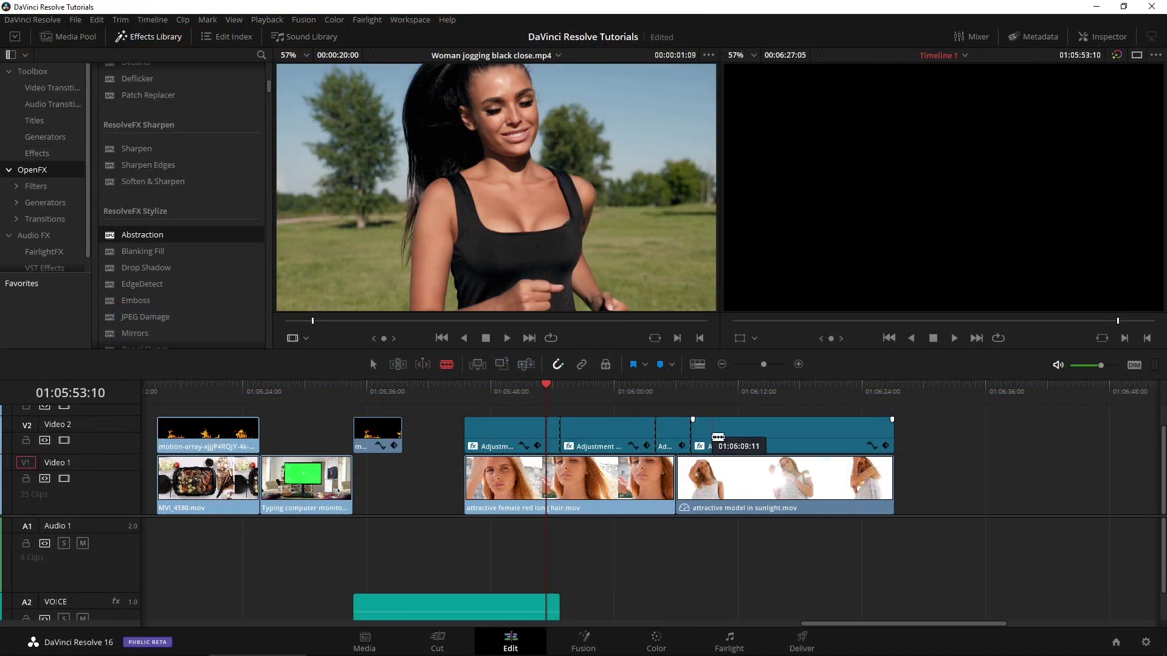
pyautogui.click(715, 437)
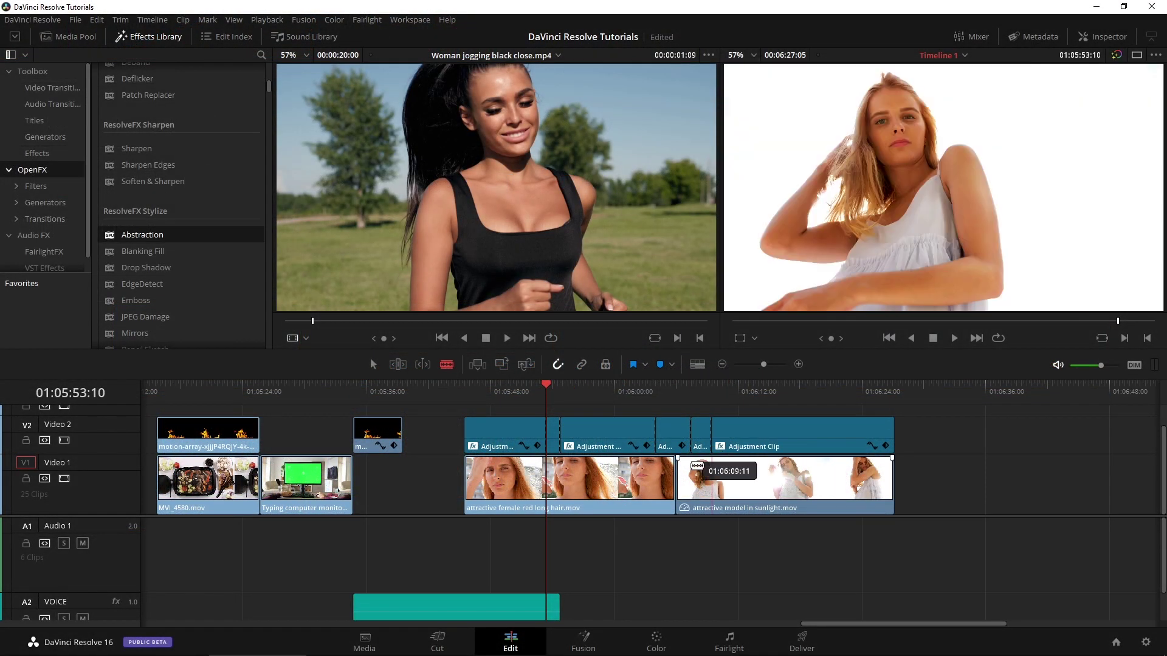
# Delete the two short adjustment clip pieces, leaving gaps where the effect switches off
pyautogui.click(375, 364)
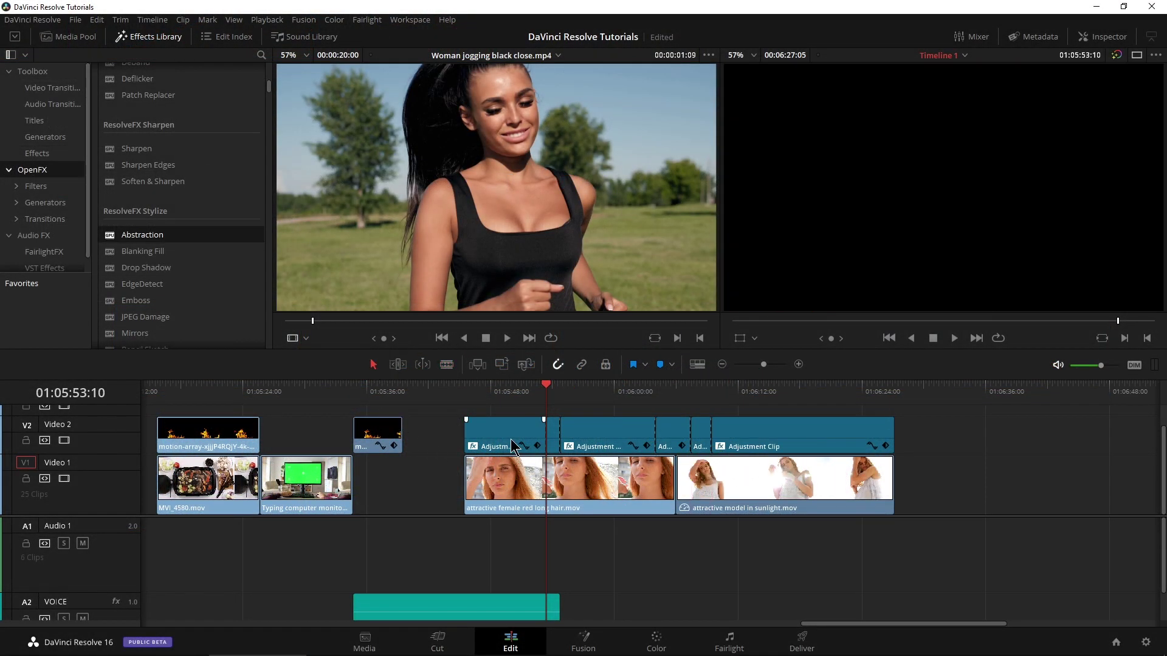
pyautogui.click(552, 437)
pyautogui.press('Delete')
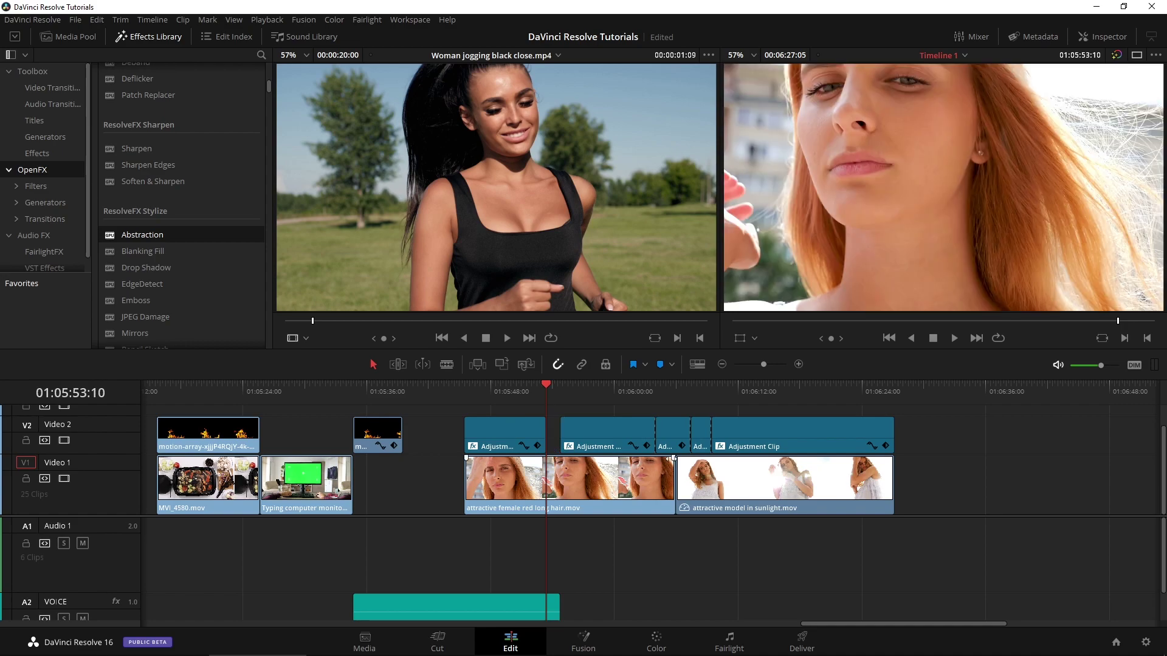
pyautogui.click(701, 438)
pyautogui.press('Delete')
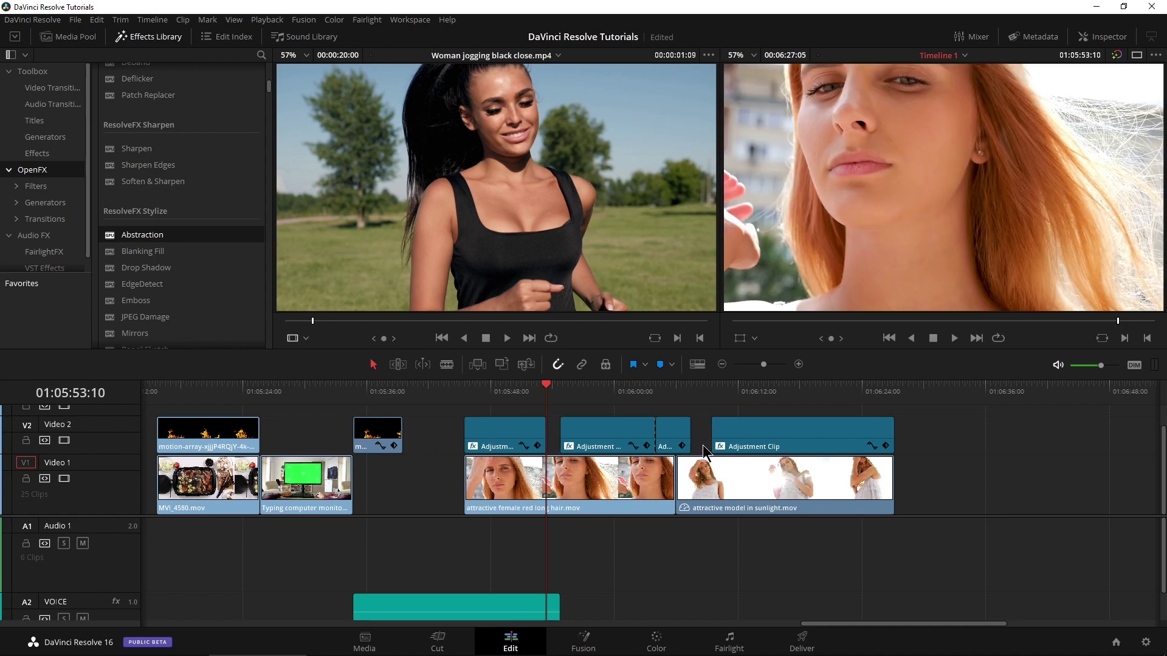
# Play the timeline from before the cuts to check the Abstraction effect toggling on and off
pyautogui.moveTo(539, 387); pyautogui.dragTo(531, 387)
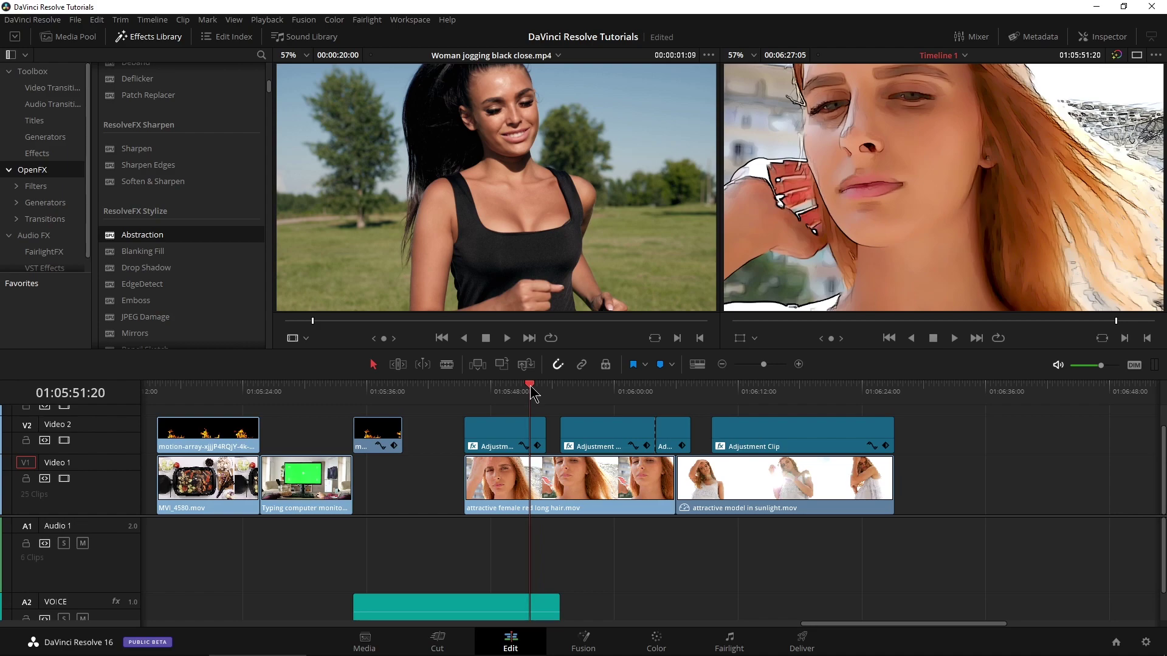
pyautogui.press('space')
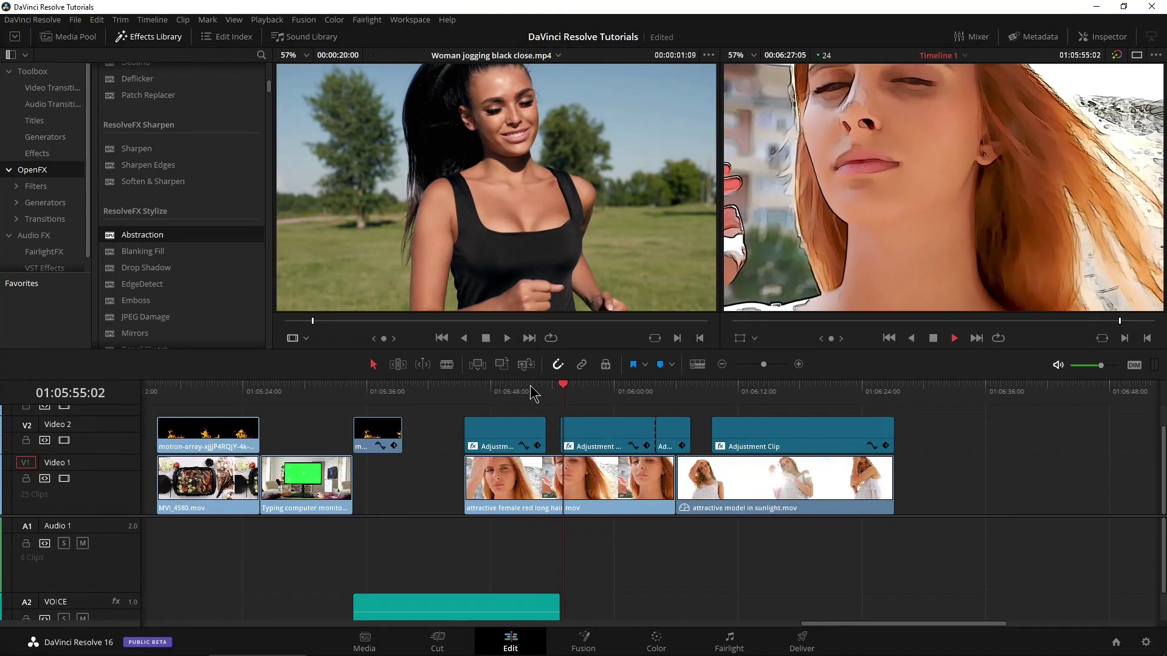
pyautogui.click(672, 387)
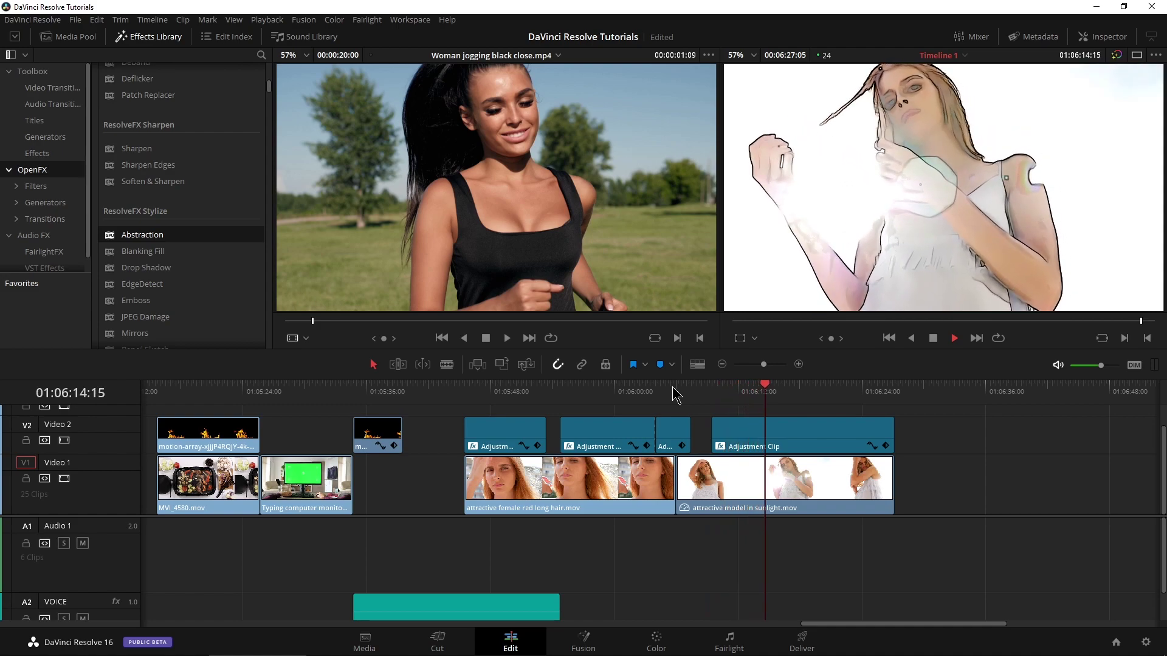
pyautogui.press('space')
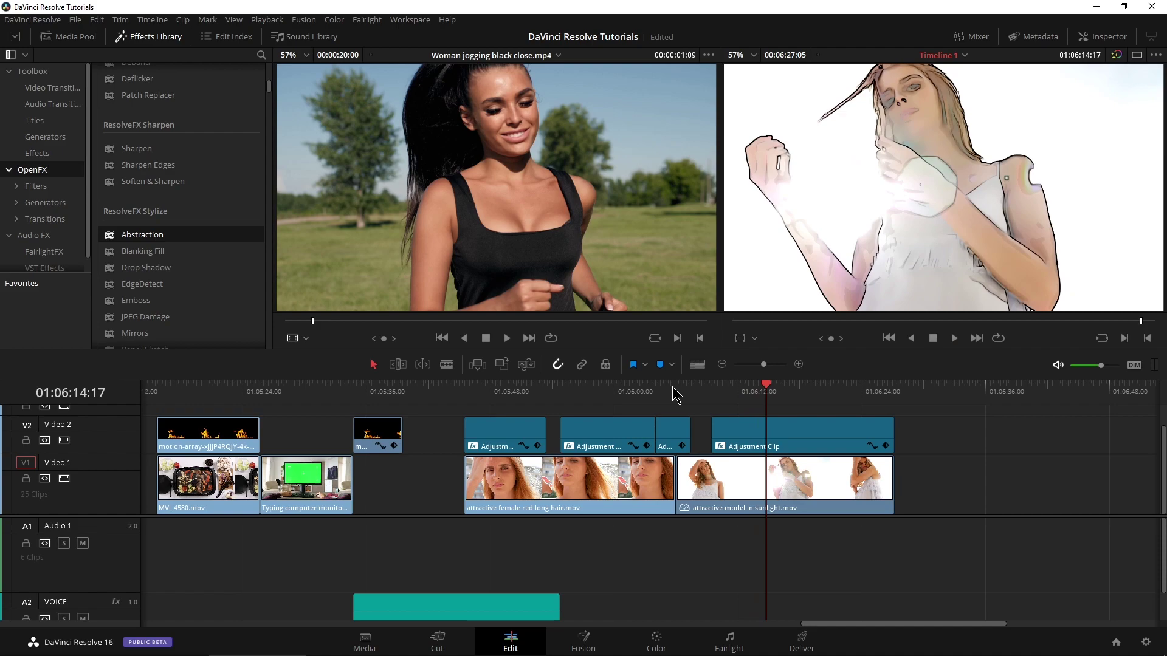
# Drag the last adjustment clip piece into the Media Pool and rename it STYLE
pyautogui.moveTo(760, 398); pyautogui.dragTo(770, 394)
pyautogui.click(780, 431)
pyautogui.click(77, 38)
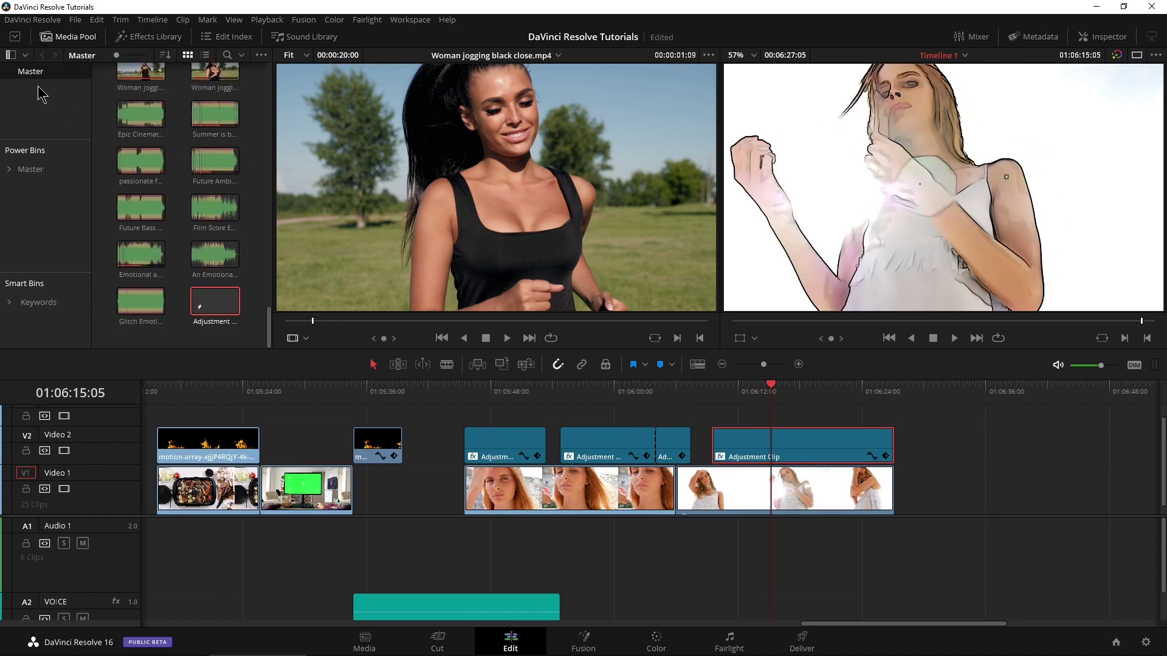
pyautogui.moveTo(792, 457); pyautogui.dragTo(180, 340)
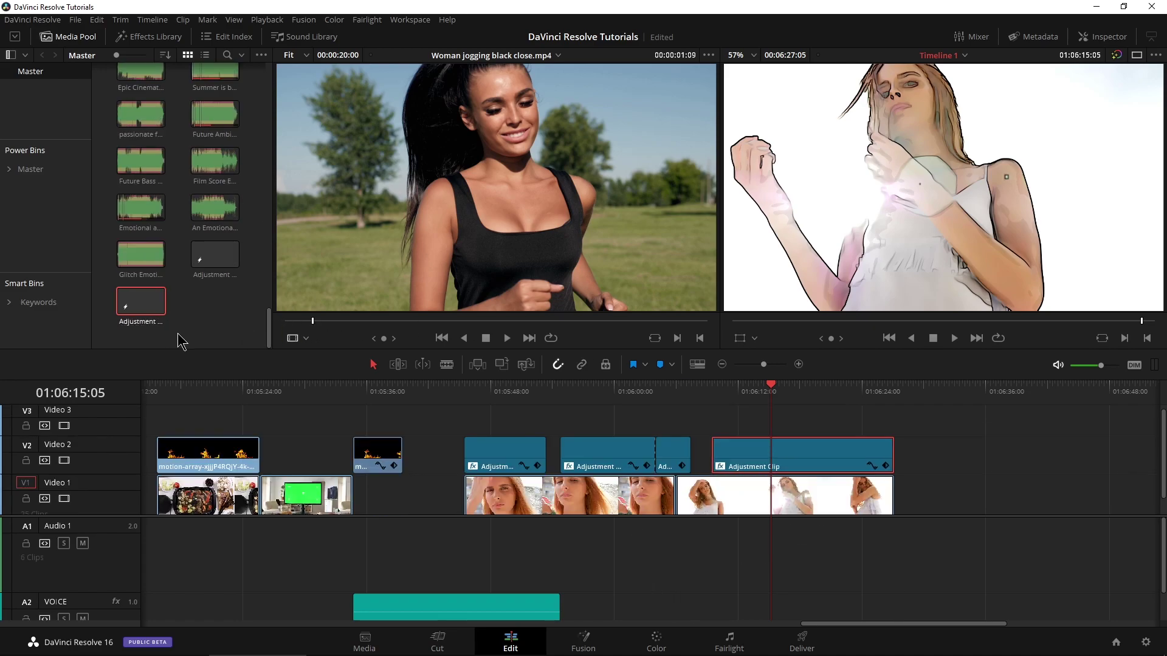
pyautogui.click(137, 322)
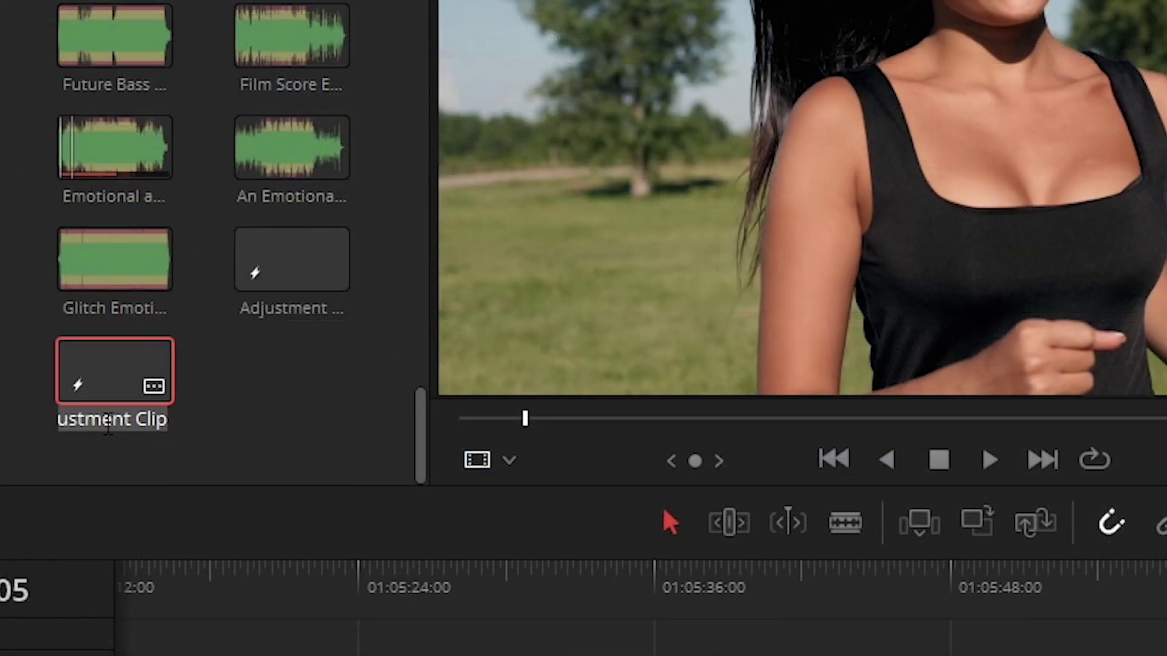
pyautogui.write('STY')
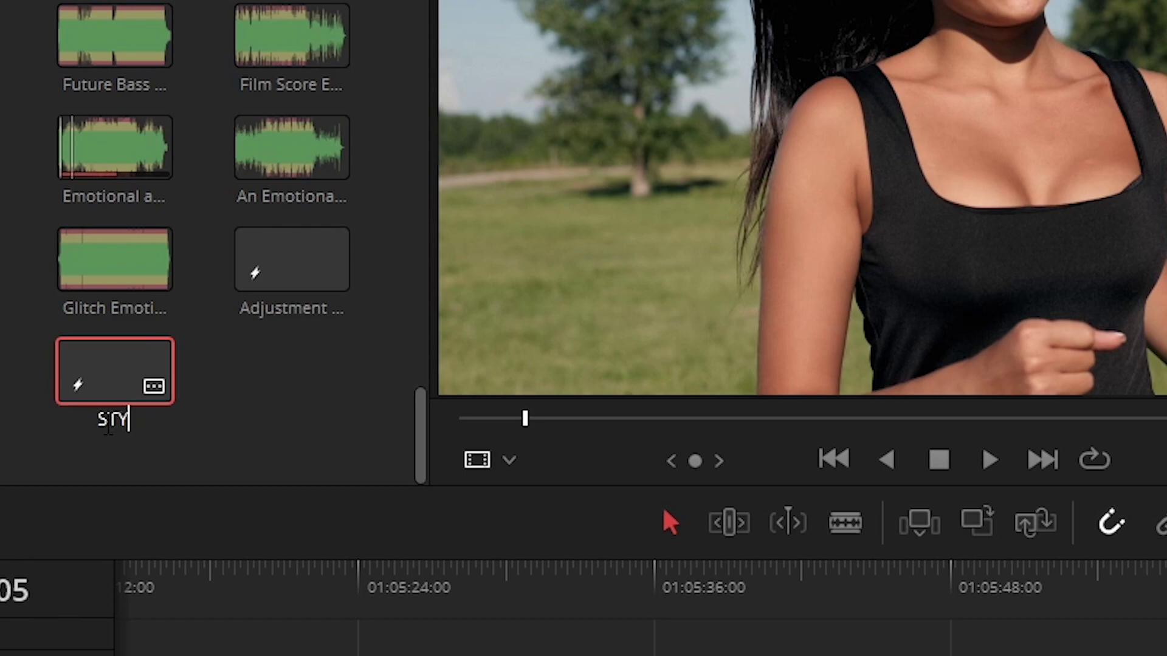
pyautogui.write('LE')
pyautogui.press('Return')
# Deselect the STYLE item, glance at the Effects library, then return to the Media Pool
pyautogui.click(263, 440)
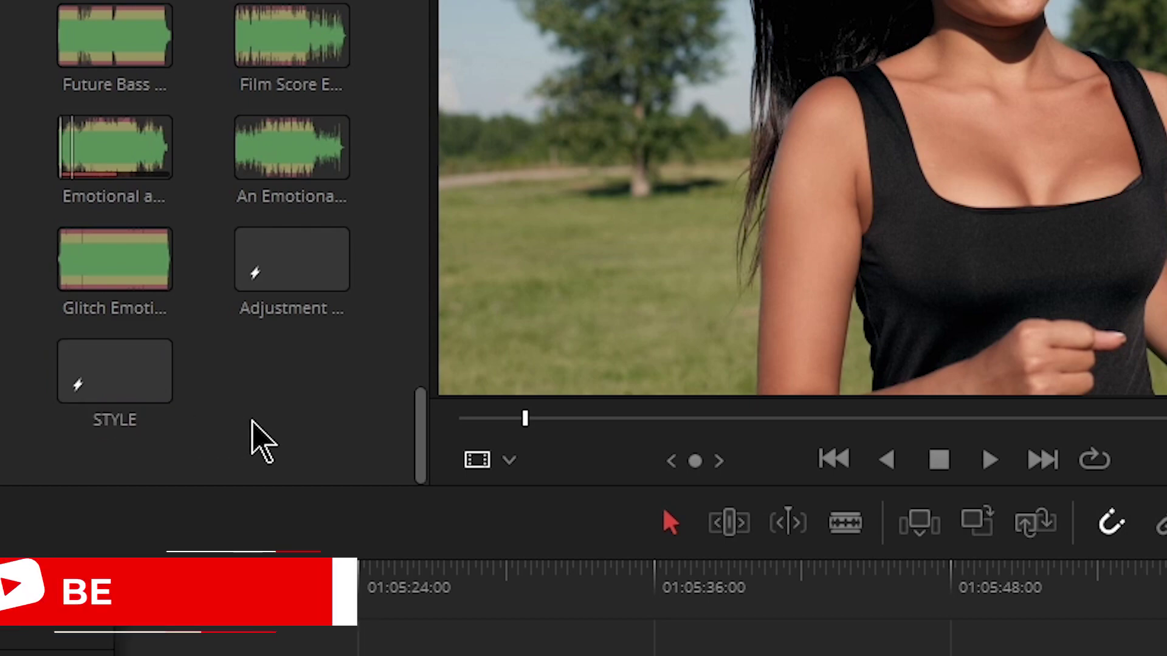
pyautogui.hscroll(-5, 679, 608)
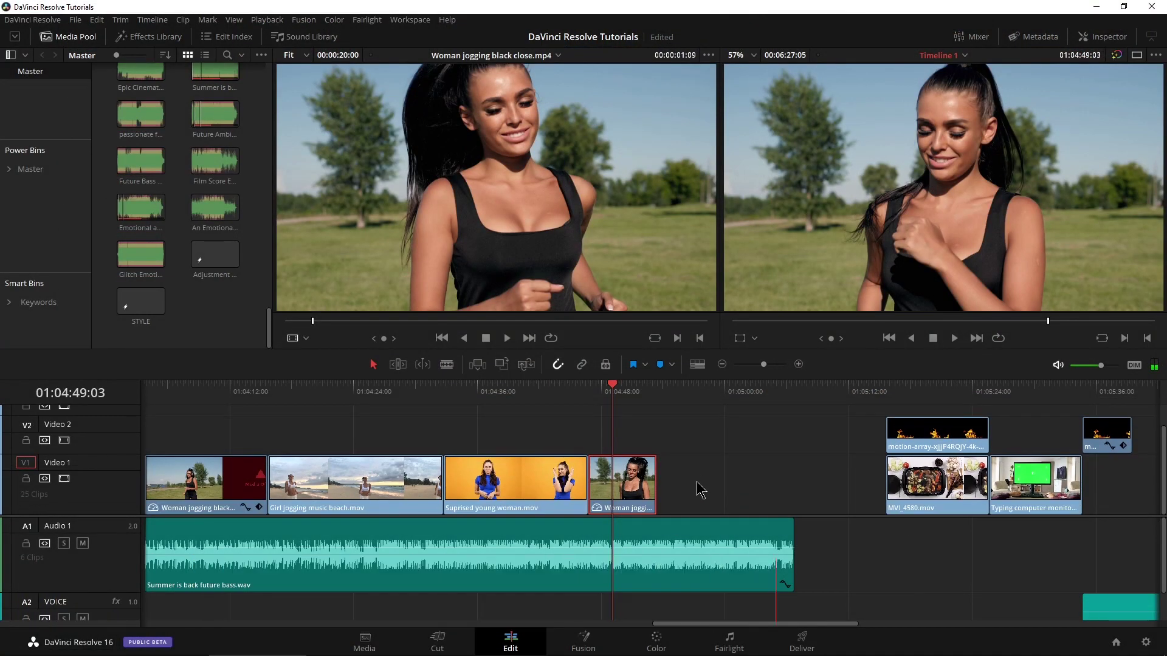
pyautogui.hscroll(5, 701, 489)
pyautogui.hscroll(-5, 416, 414)
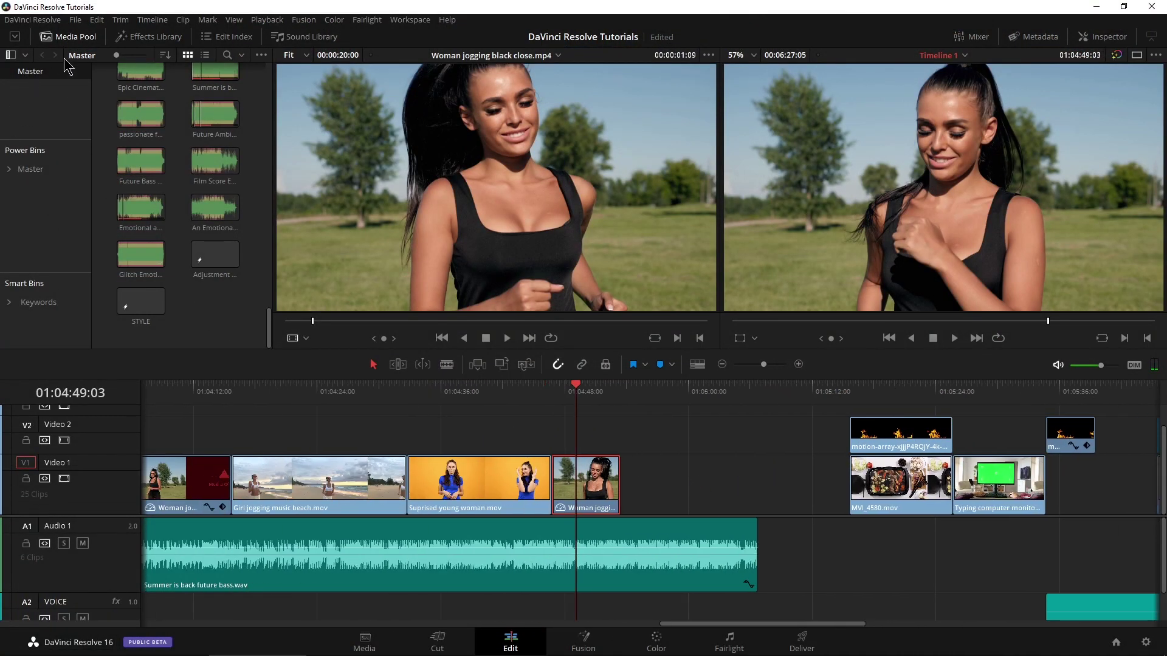
pyautogui.click(149, 37)
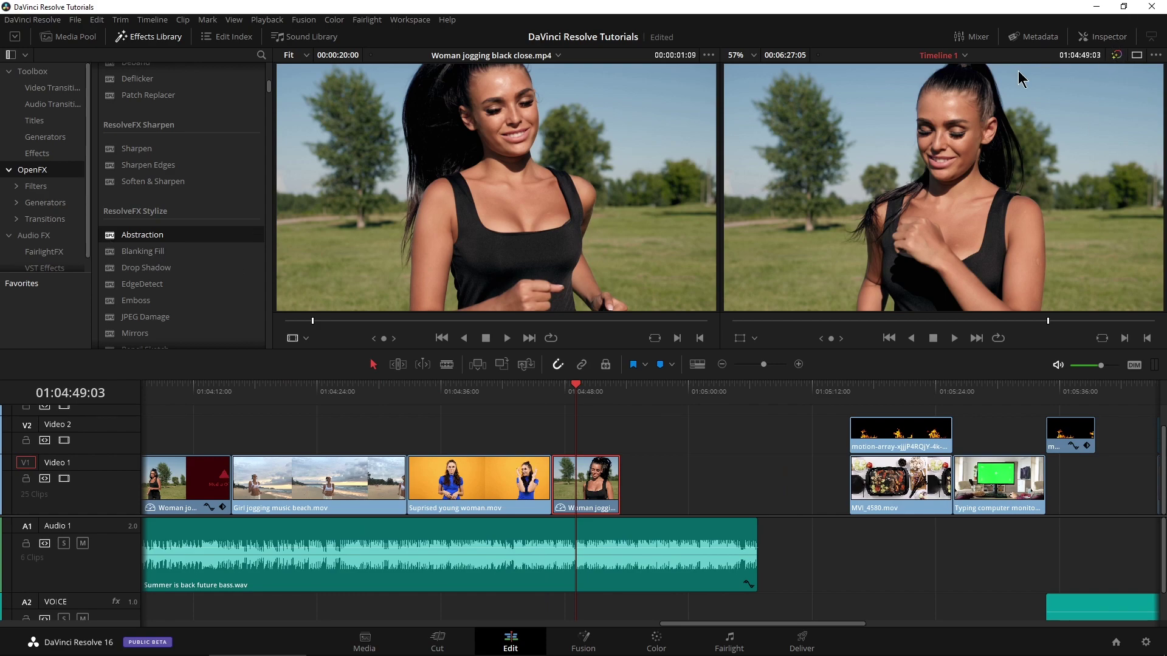
pyautogui.click(69, 36)
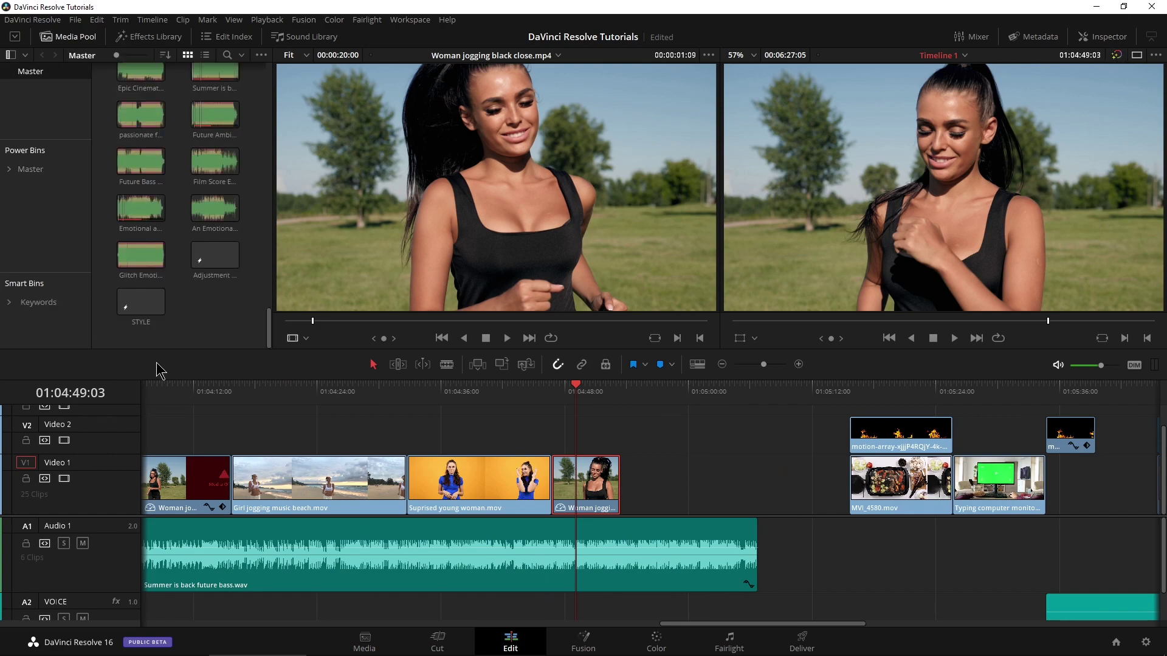
pyautogui.moveTo(143, 304); pyautogui.dragTo(560, 451)
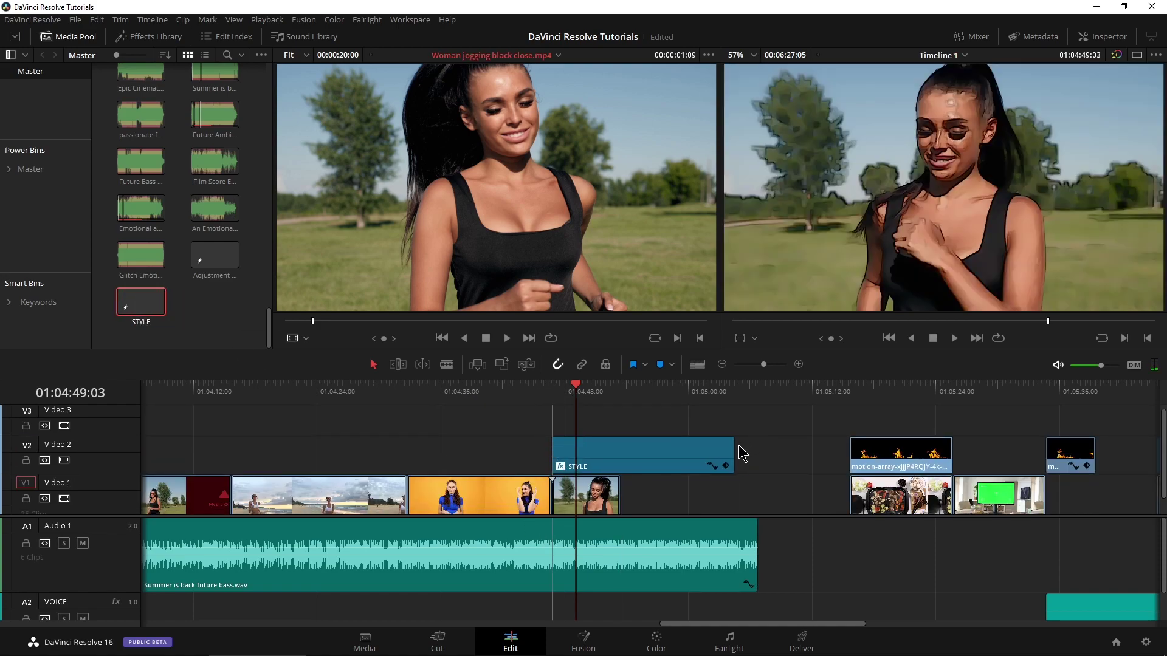
pyautogui.moveTo(733, 452); pyautogui.dragTo(626, 452)
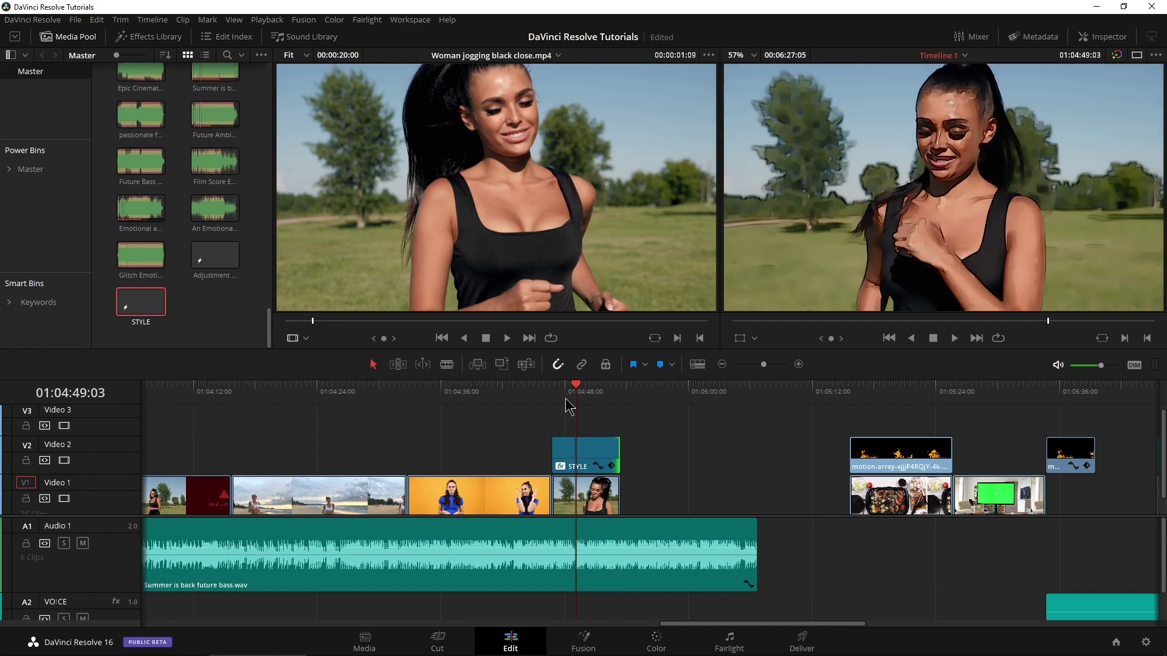
pyautogui.press('space')
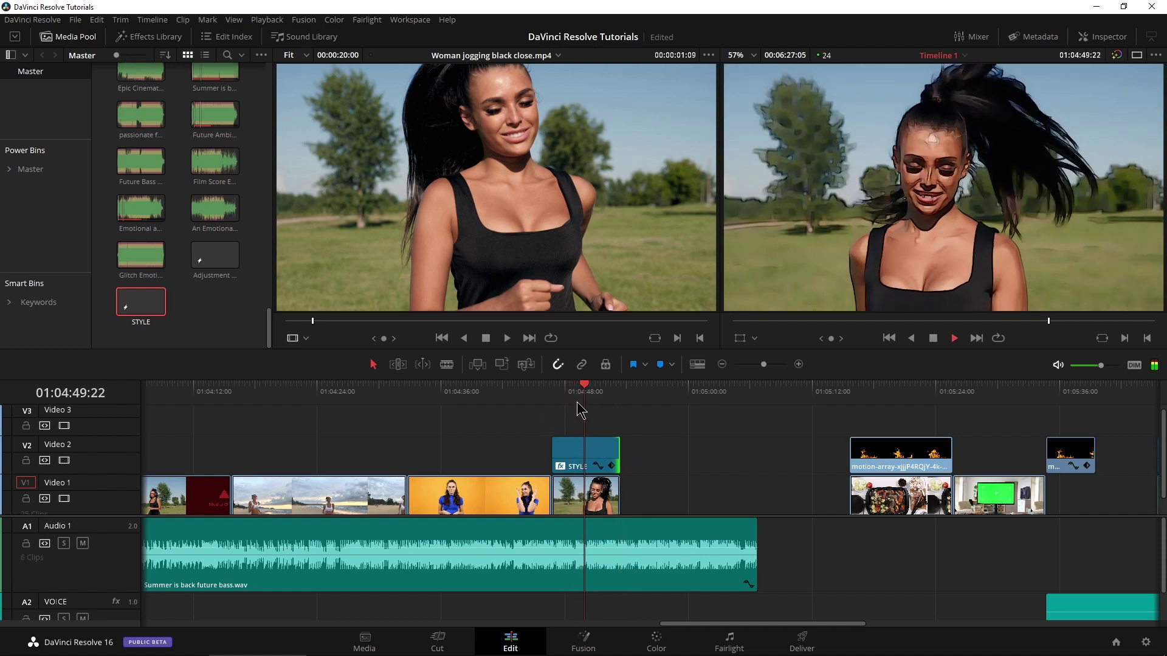
pyautogui.press('space')
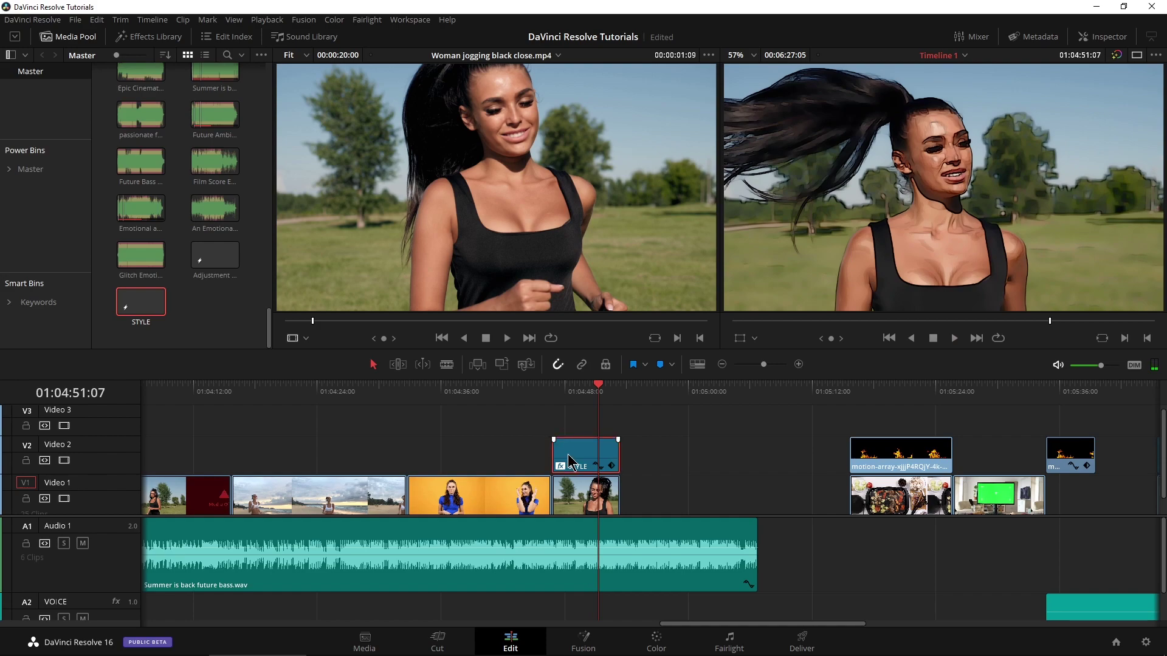
pyautogui.moveTo(567, 454); pyautogui.dragTo(356, 455)
pyautogui.click(420, 392)
pyautogui.click(339, 392)
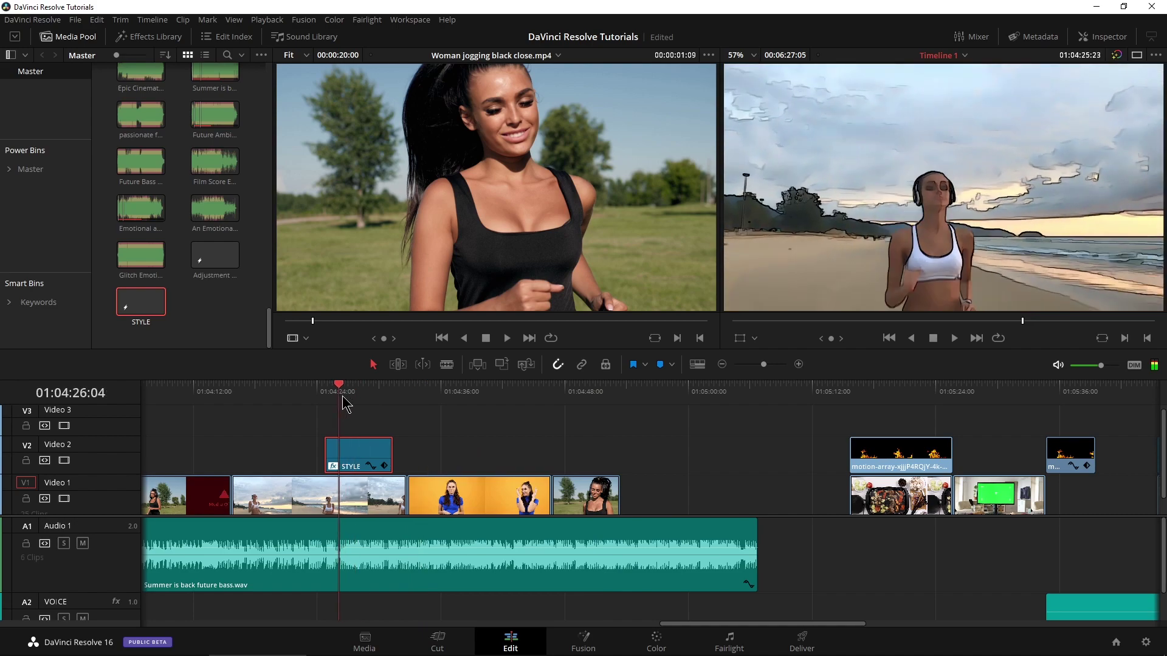
pyautogui.moveTo(342, 392)
pyautogui.mouseDown()
pyautogui.moveTo(304, 393)
pyautogui.moveTo(342, 392)
pyautogui.mouseUp()
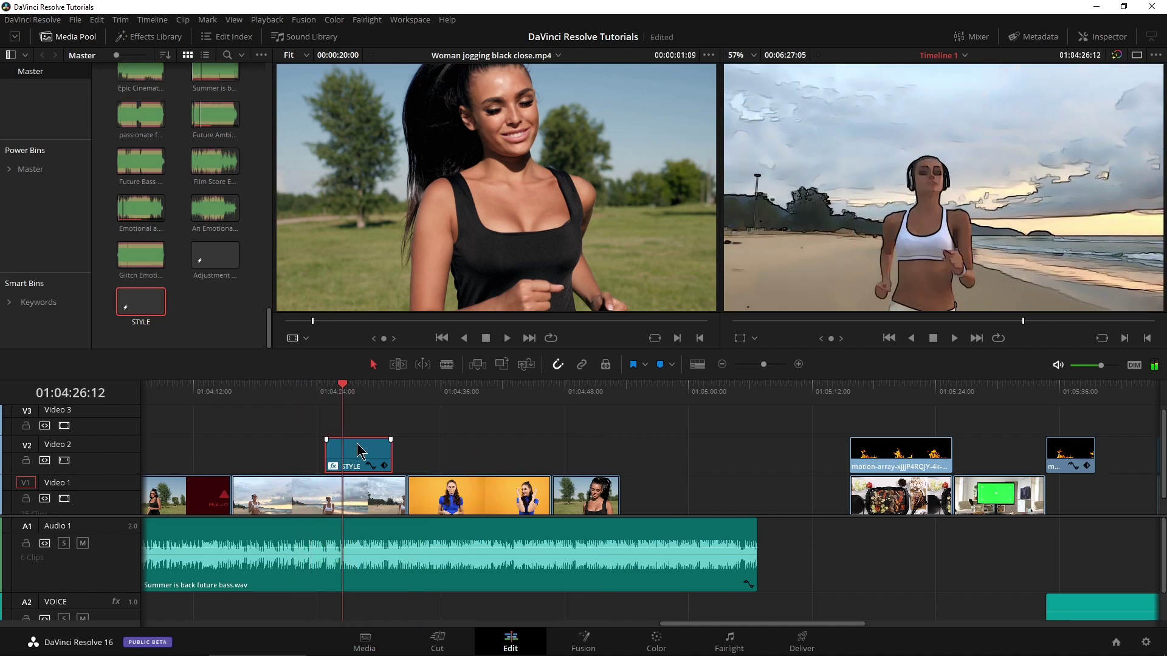
pyautogui.press('Delete')
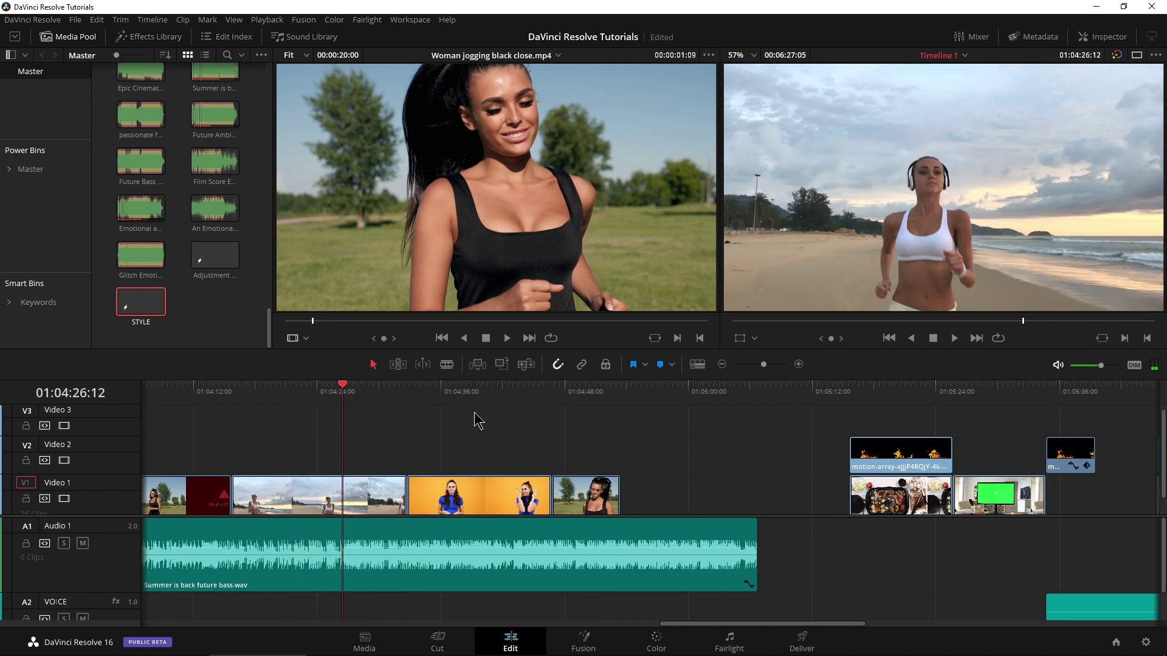
pyautogui.scroll(-1, 565, 447)
pyautogui.click(553, 395)
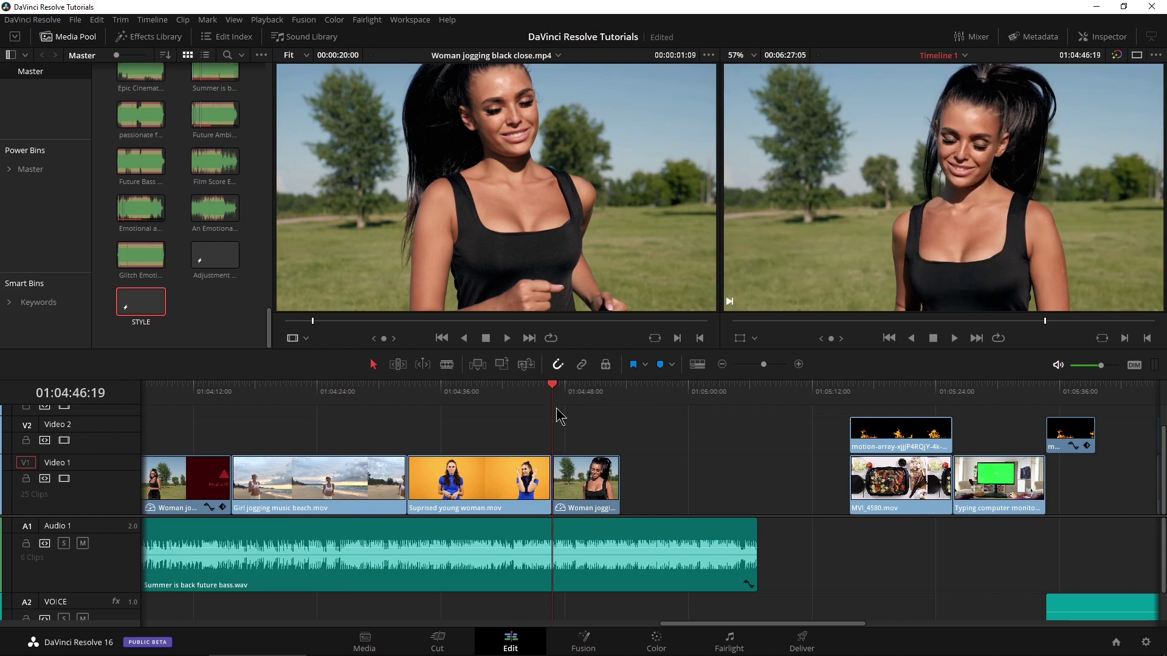